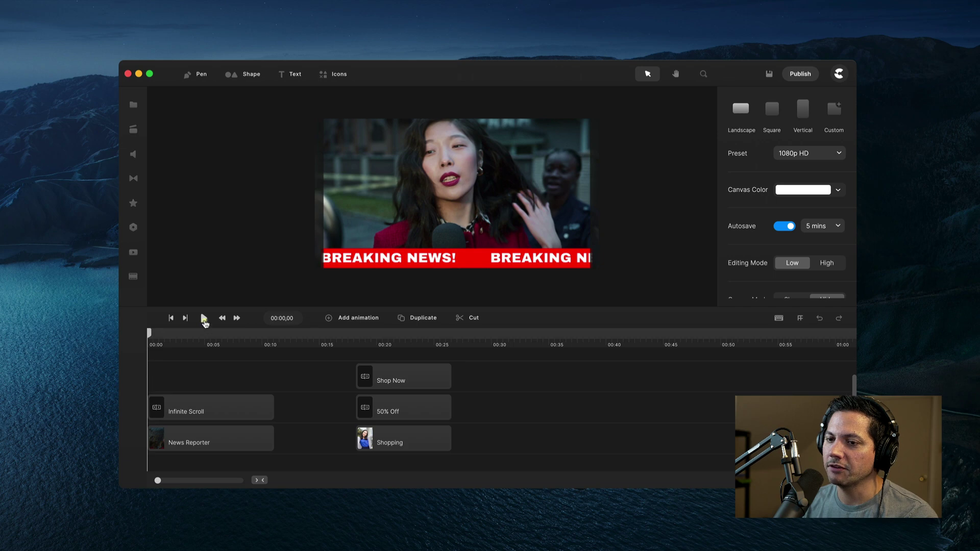
Preview the finished scrolling text examples over the News Reporter and Shopping clips
click(204, 318)
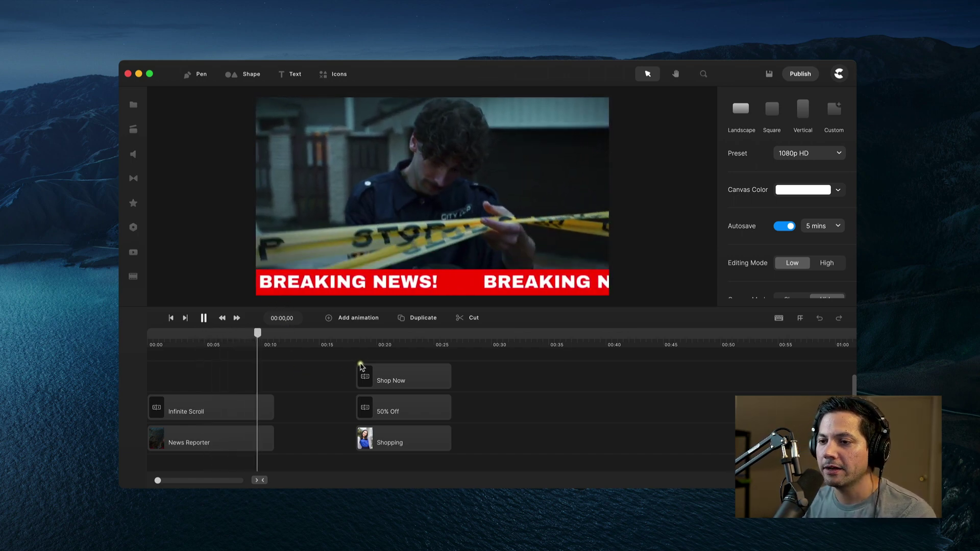
key(space)
click(360, 343)
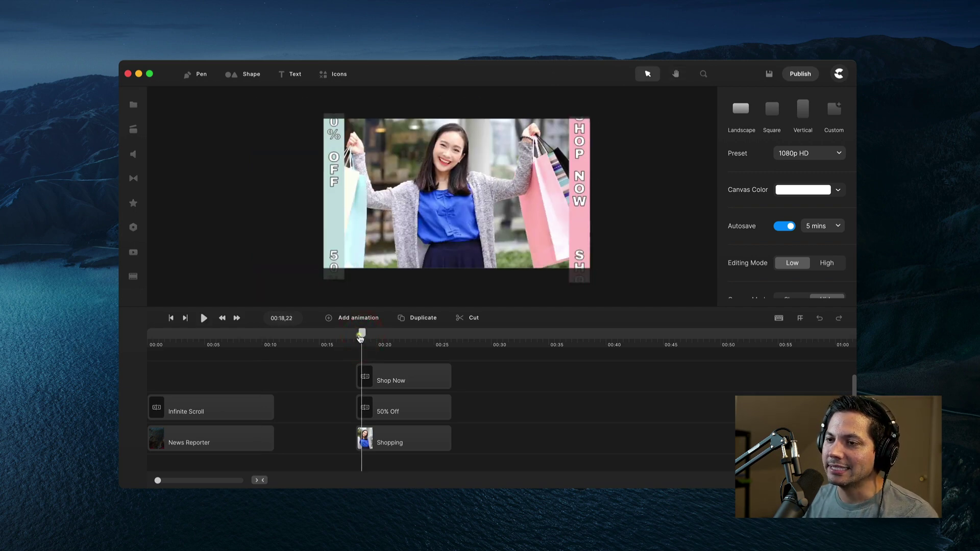
key(space)
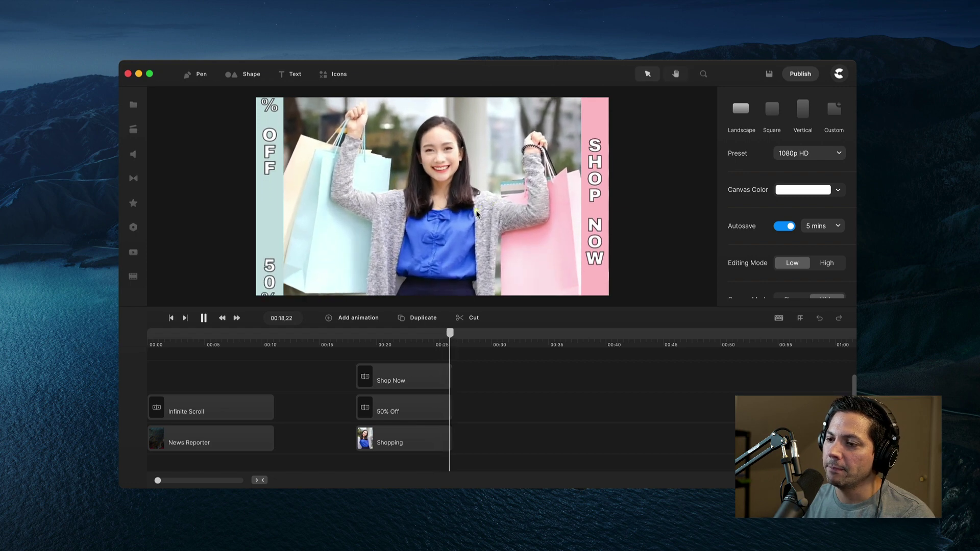
key(space)
click(382, 346)
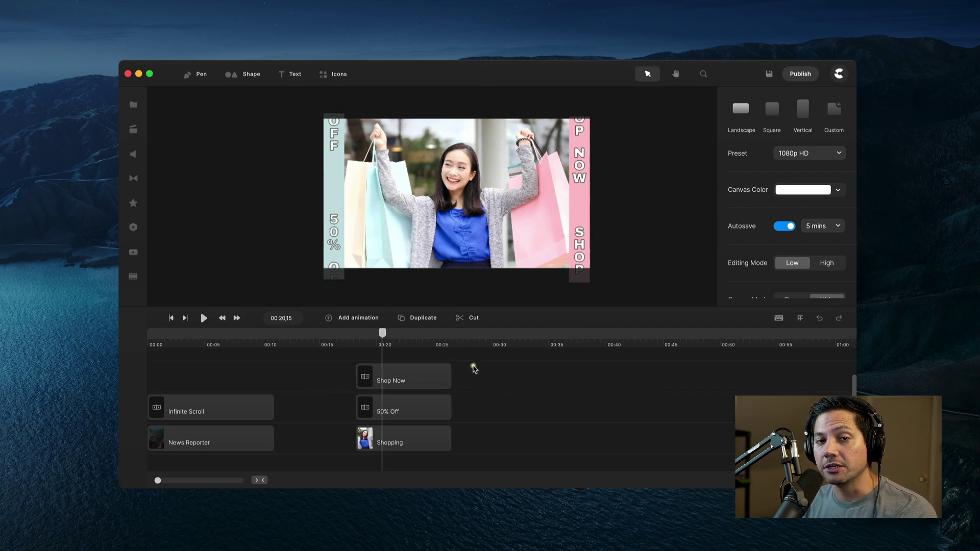
Delete the Shop Now, 50% Off and Infinite Scroll layers, keeping only the two video clips
drag(474, 368, 396, 409)
key(Delete)
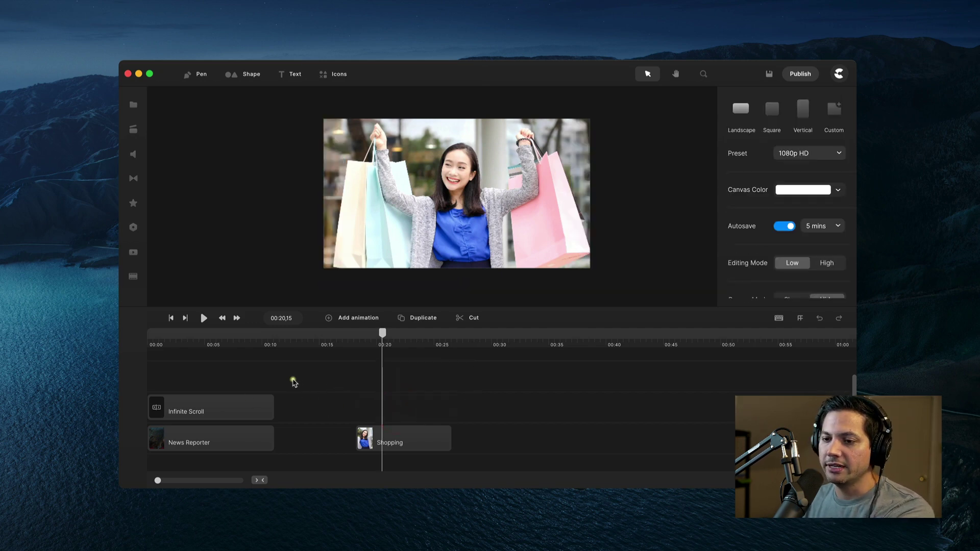
click(219, 409)
key(Delete)
Play the News Reporter clip from the start of the timeline without any overlay
drag(186, 346, 118, 343)
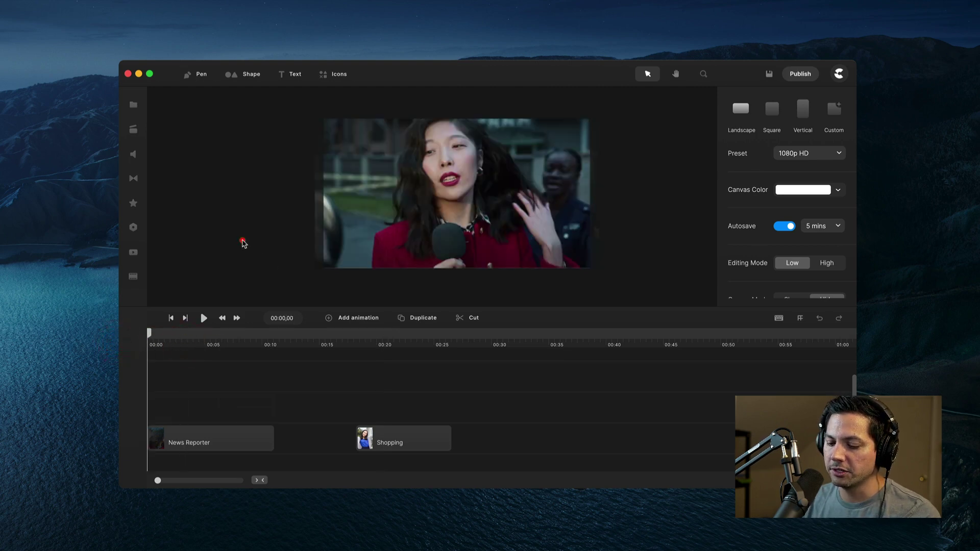
key(space)
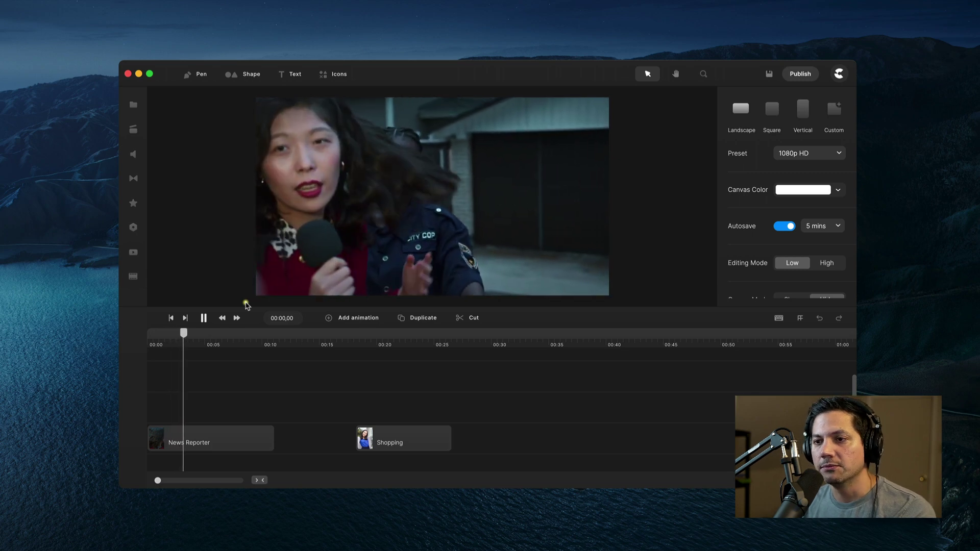
key(space)
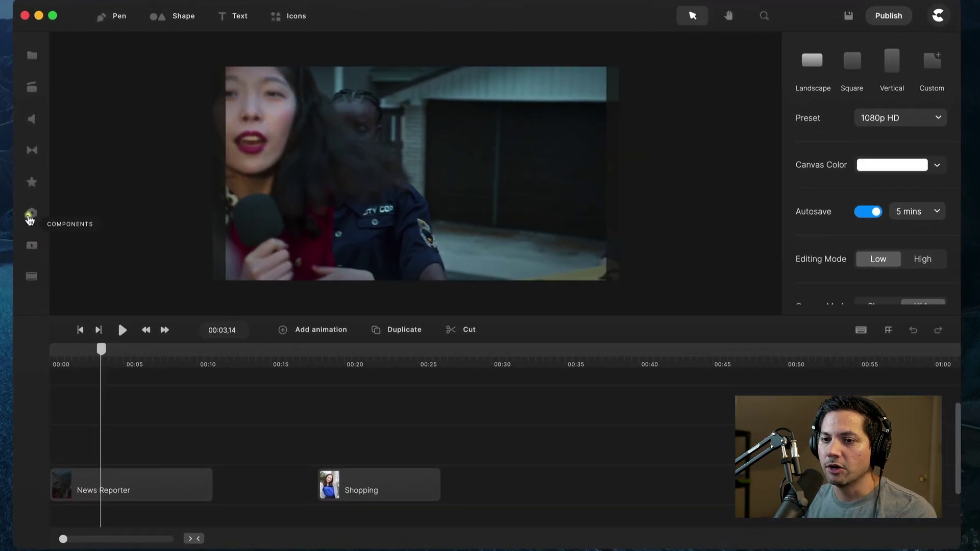
Add an Infinite Scroll component to the canvas over the News Reporter clip and close the component library
click(31, 214)
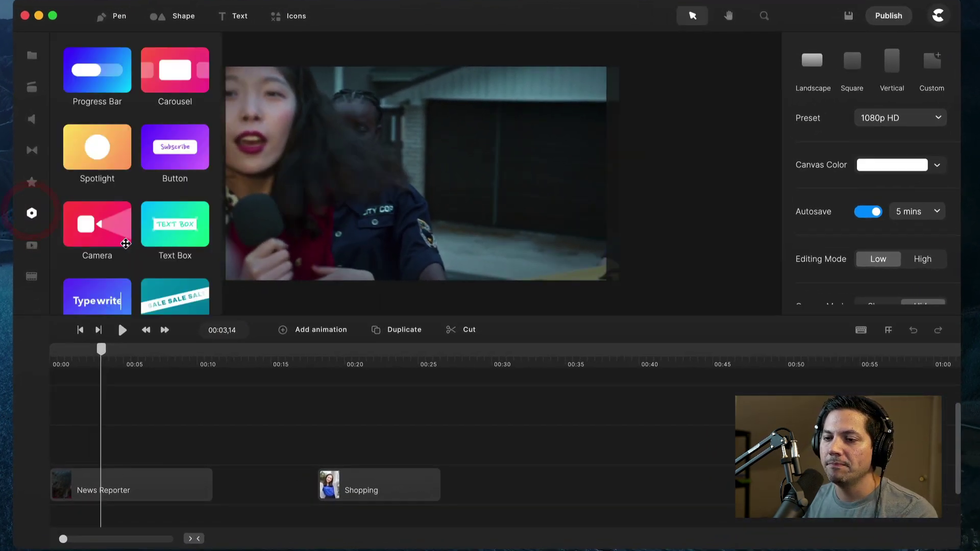
scroll(159, 249, down, 2)
scroll(158, 250, up, 2)
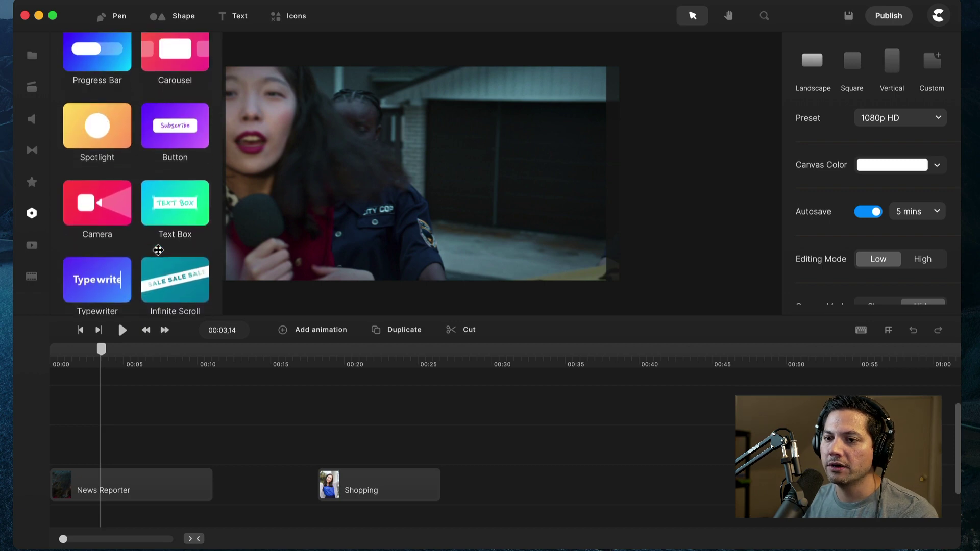
mouse_move(165, 293)
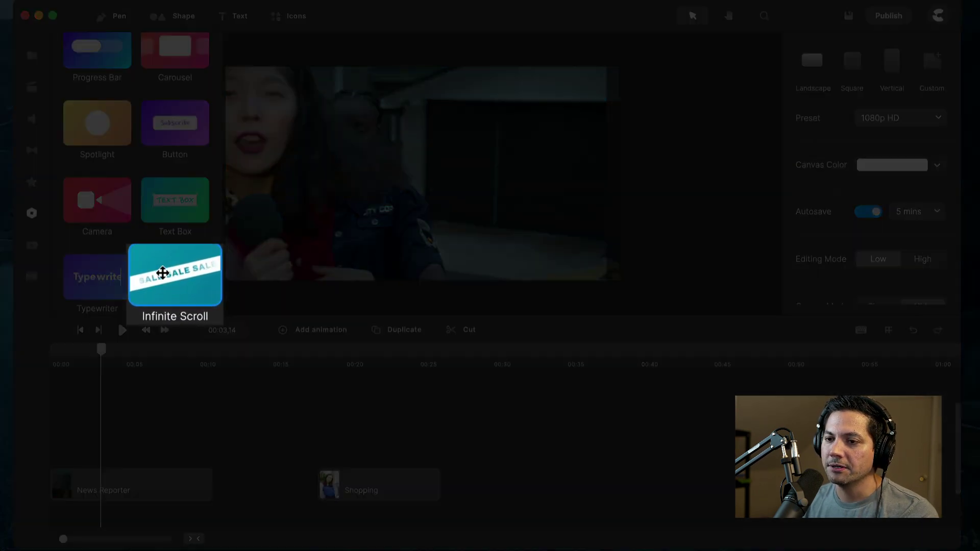
drag(172, 279, 383, 176)
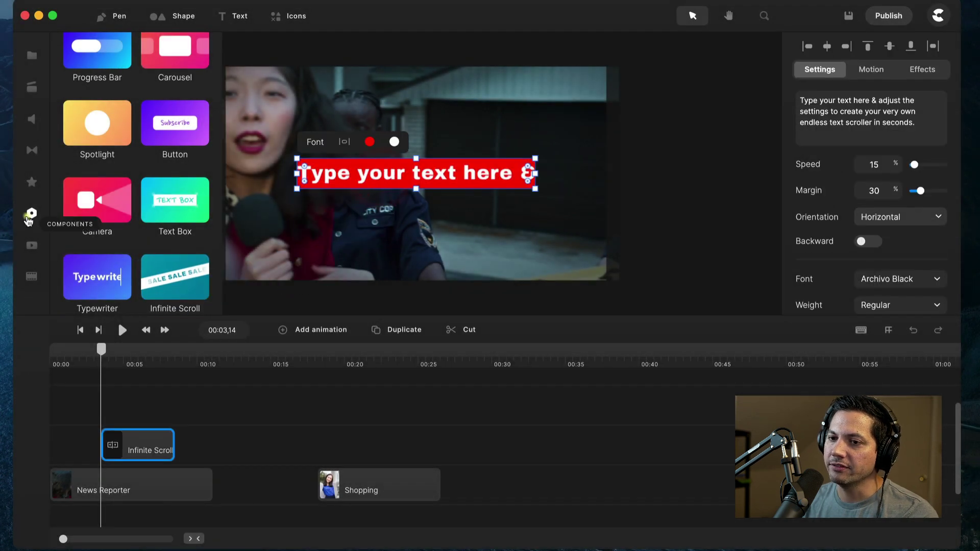
click(28, 213)
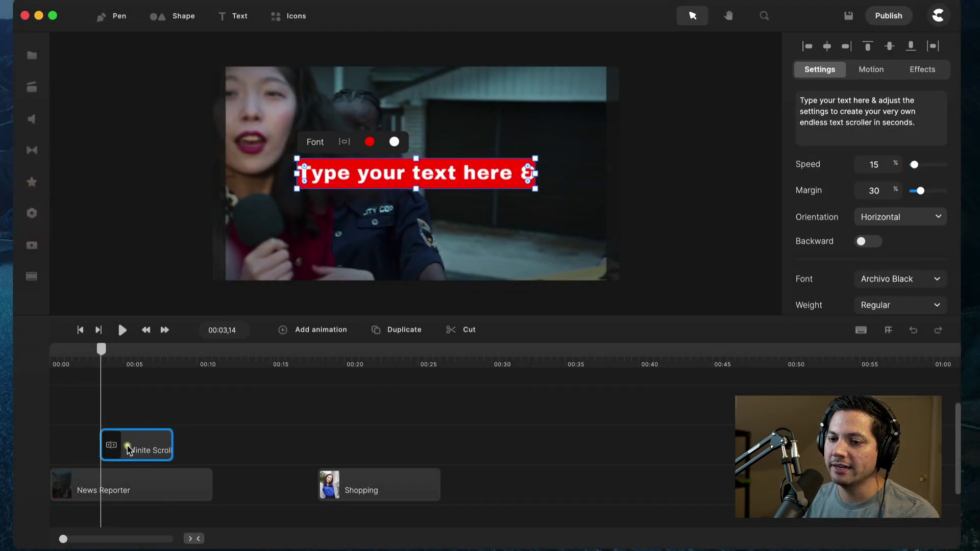
Extend the Infinite Scroll layer on the timeline to span the full length of the News Reporter clip
drag(127, 450, 212, 445)
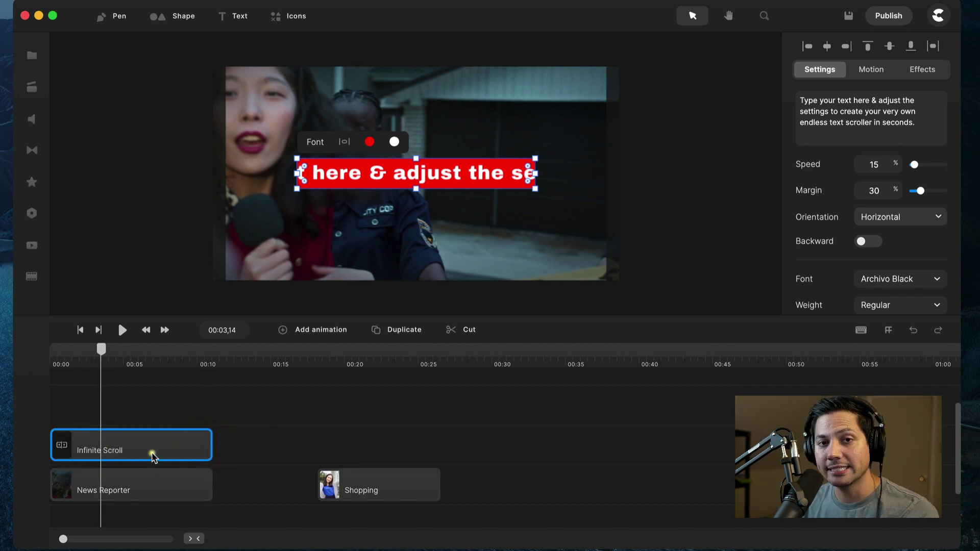
scroll(147, 458, down, 1)
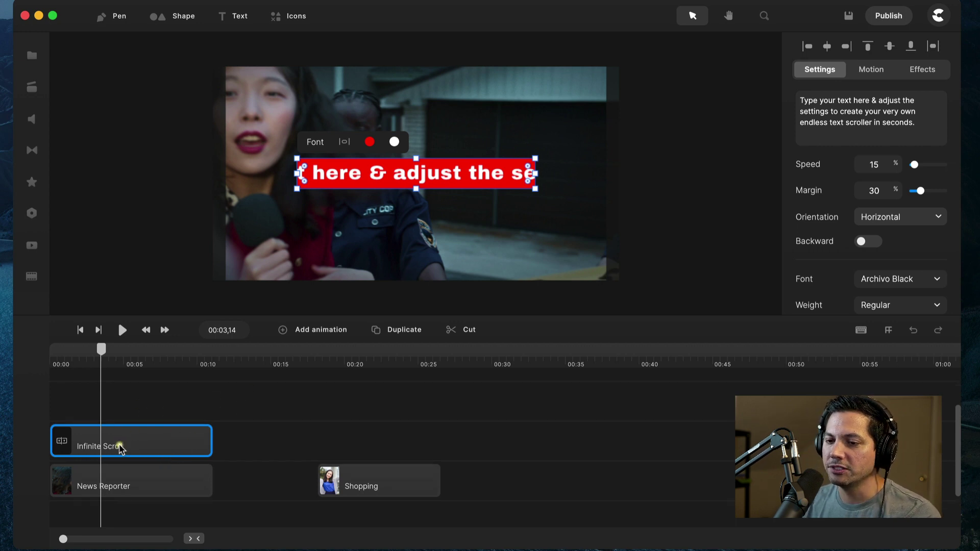
click(139, 446)
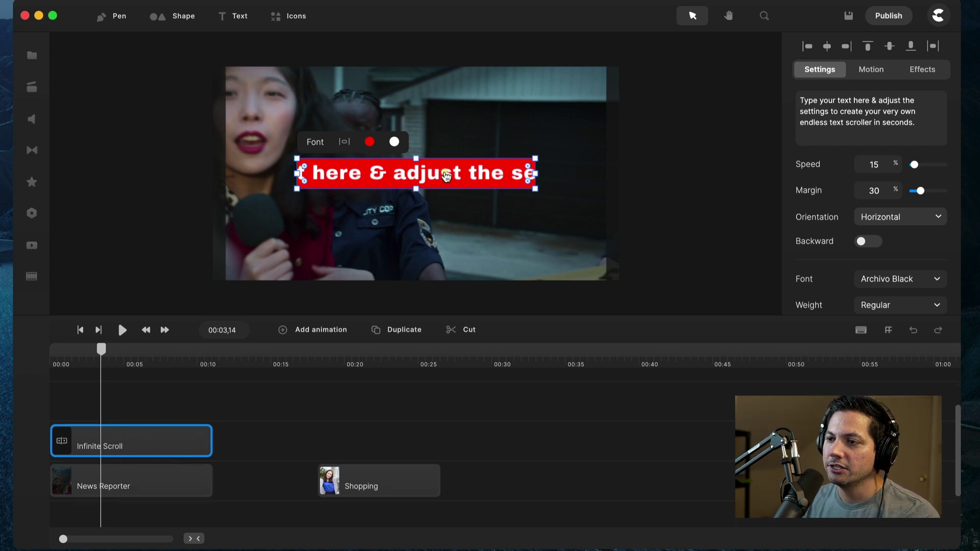
Move the scrolling text banner to the bottom edge of the video and stretch it across the full canvas width
drag(451, 175, 442, 264)
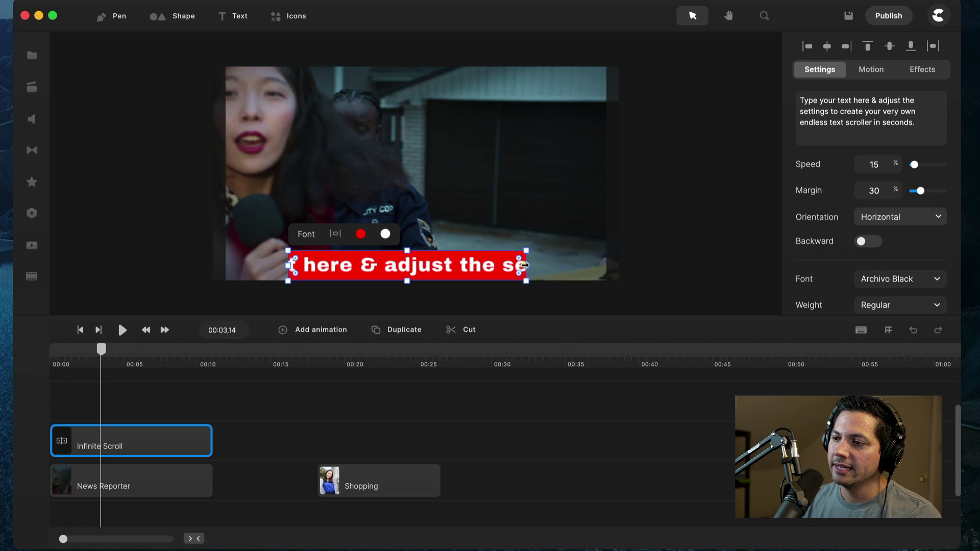
drag(525, 265, 613, 265)
drag(289, 264, 221, 264)
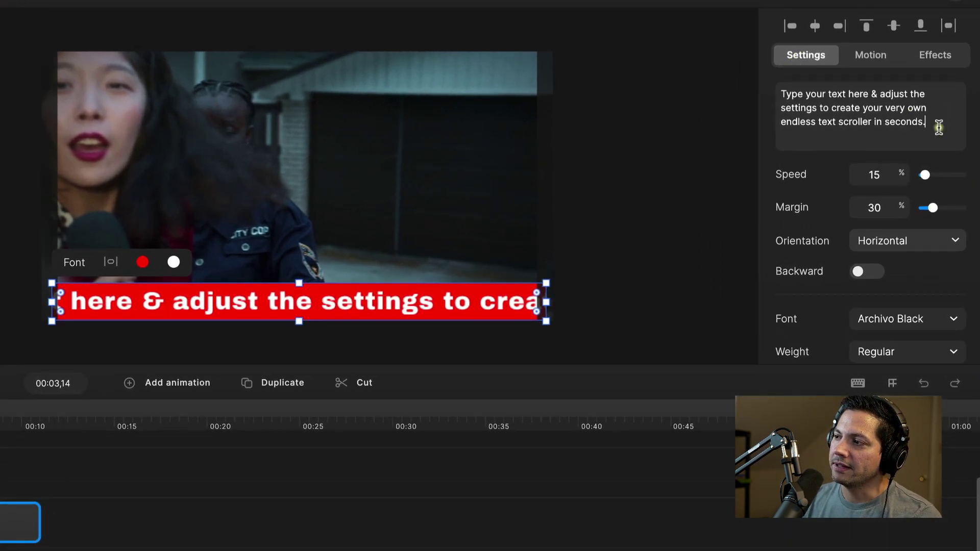
Replace the banner's placeholder text with "BREAKING NEWS!" and preview the scroll
drag(939, 123, 751, 95)
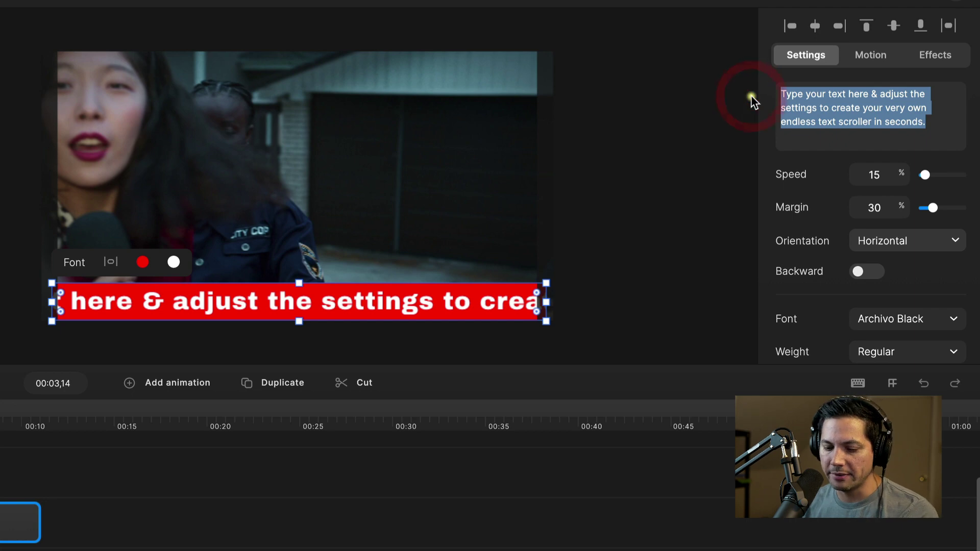
text(BREAKING NEWS!)
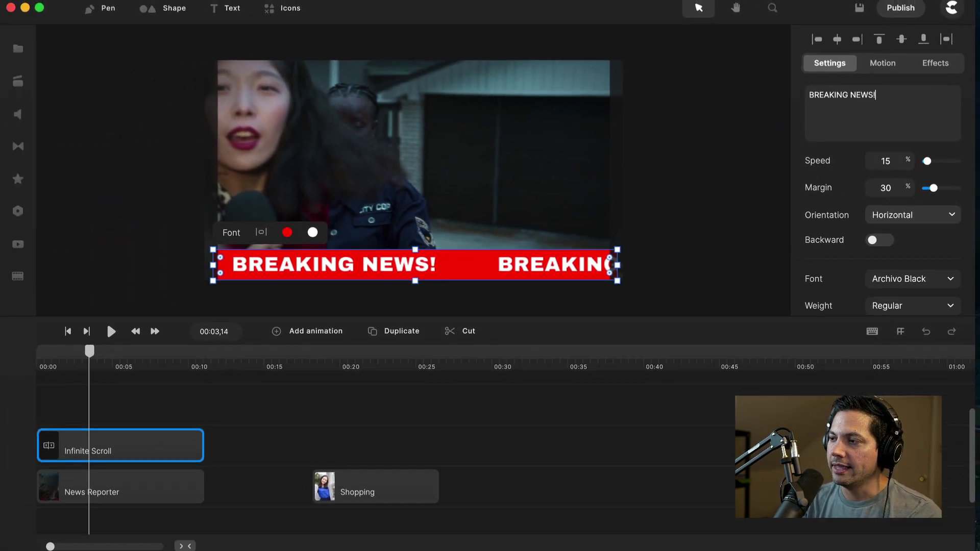
click(111, 332)
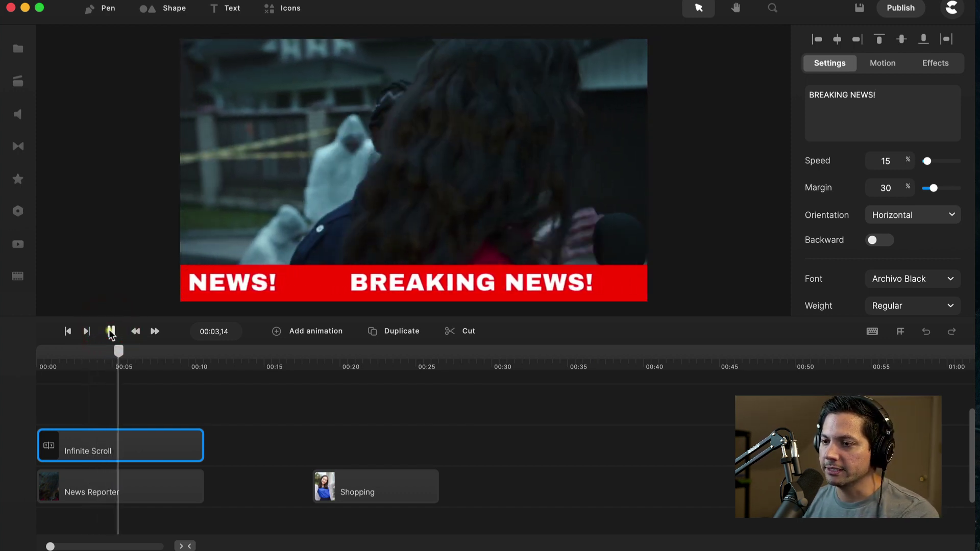
click(111, 331)
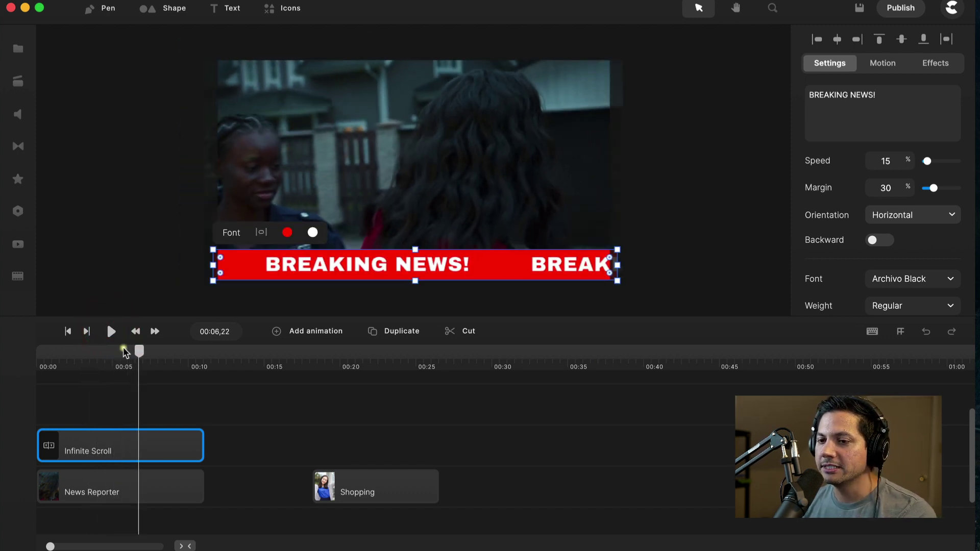
Set the banner's scroll speed to 7% and play it back from near the start of the timeline
drag(139, 352, 52, 352)
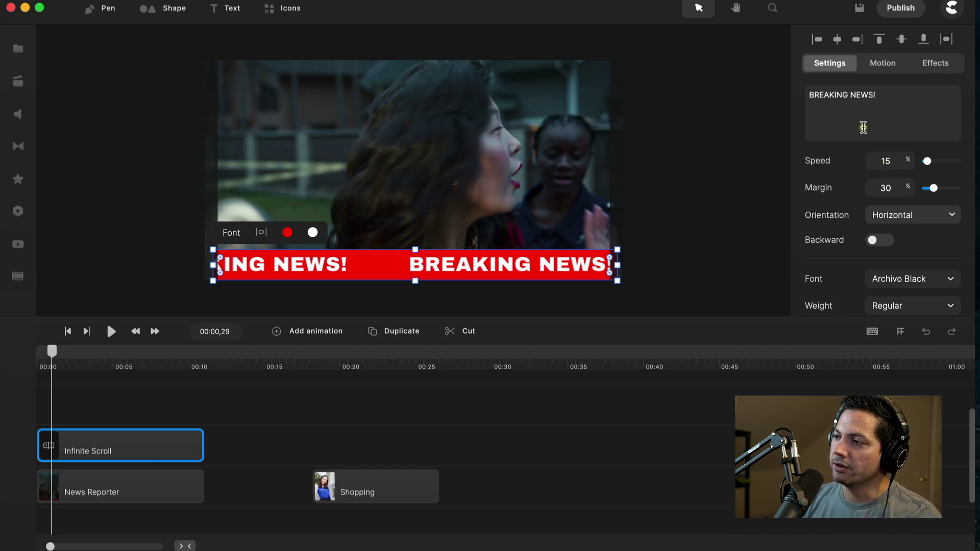
double_click(888, 161)
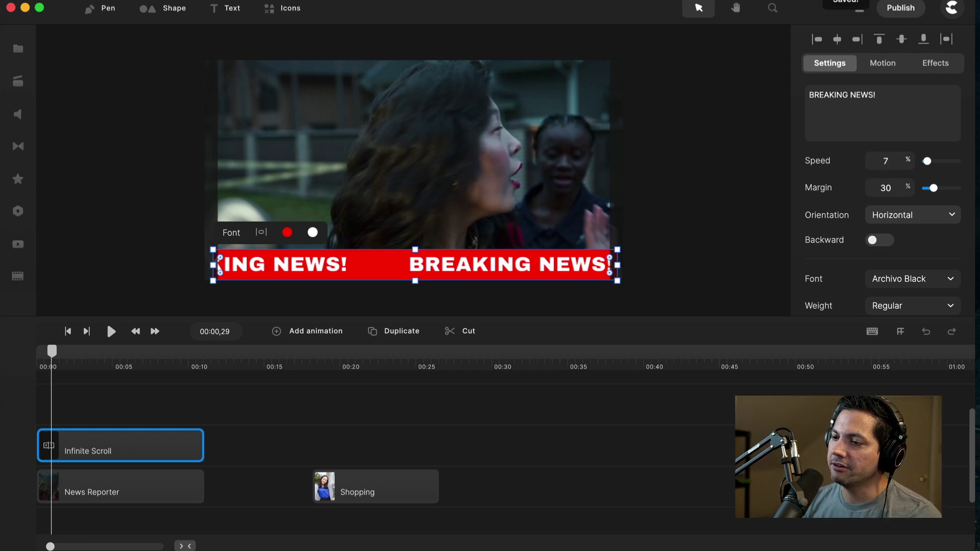
key(space)
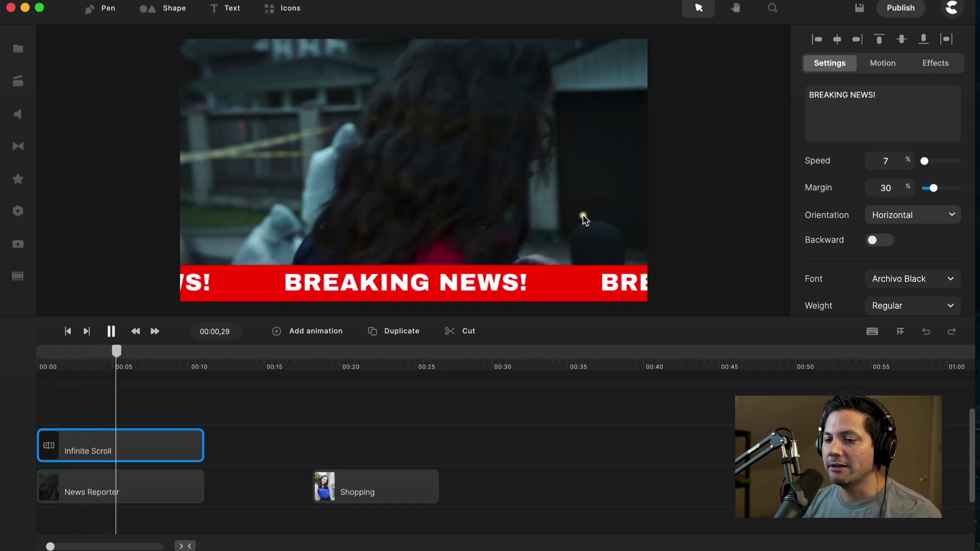
key(space)
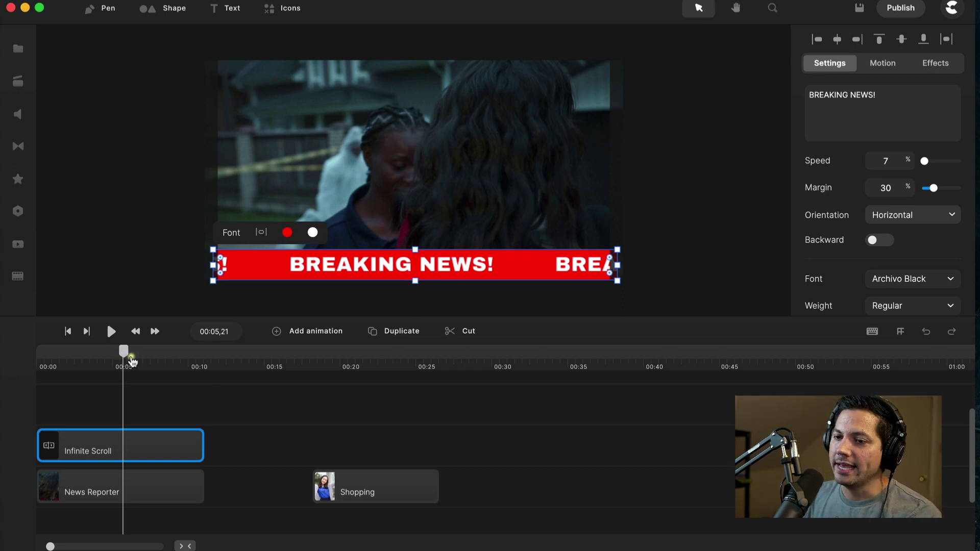
Try narrower and wider spacing between the repeated banner text, then set the margin to 35%
click(93, 353)
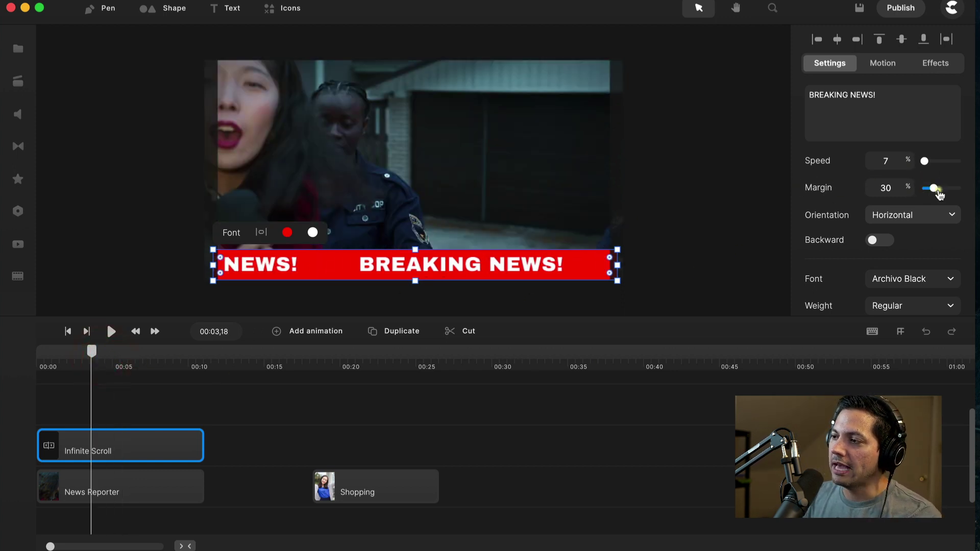
drag(936, 190, 932, 190)
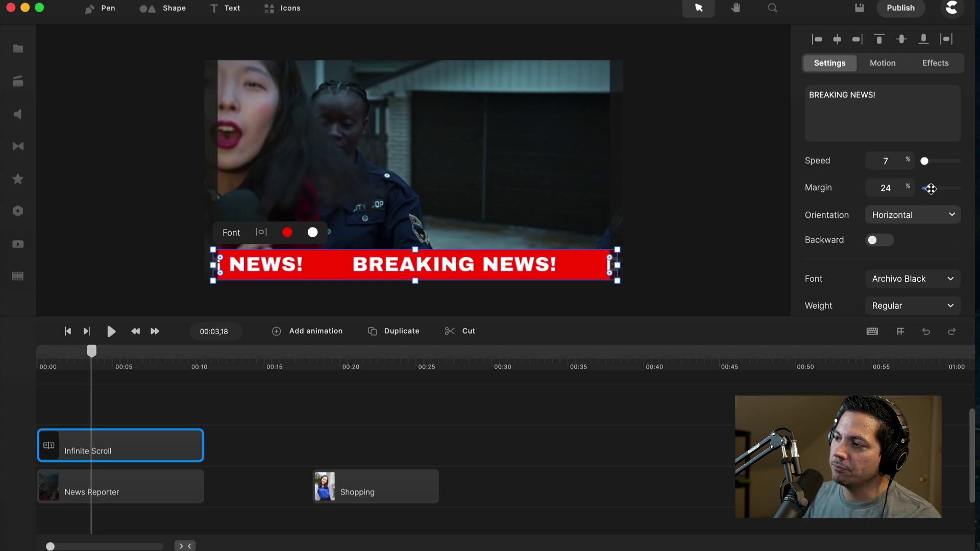
drag(931, 188, 951, 185)
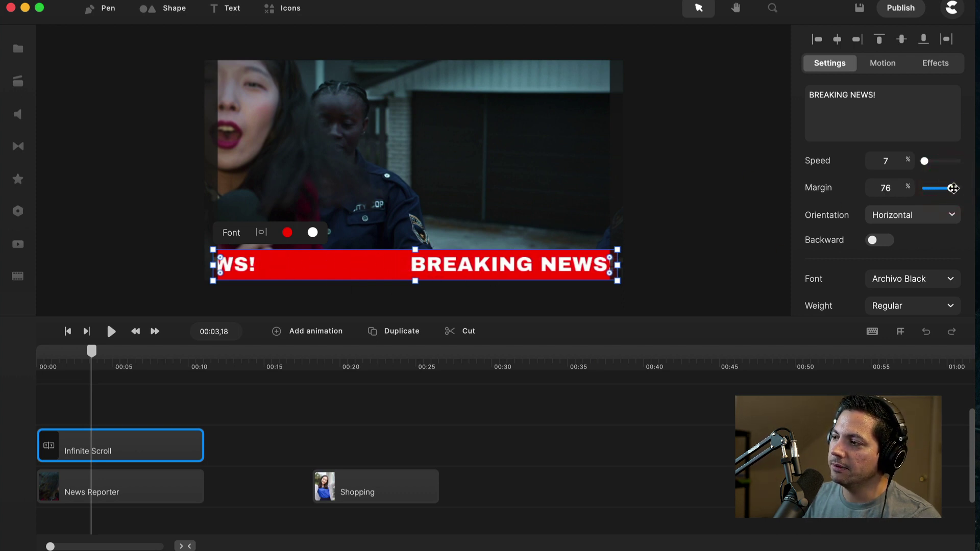
mouse_move(953, 188)
mouse_down()
mouse_move(929, 188)
mouse_move(940, 189)
mouse_move(938, 199)
mouse_up()
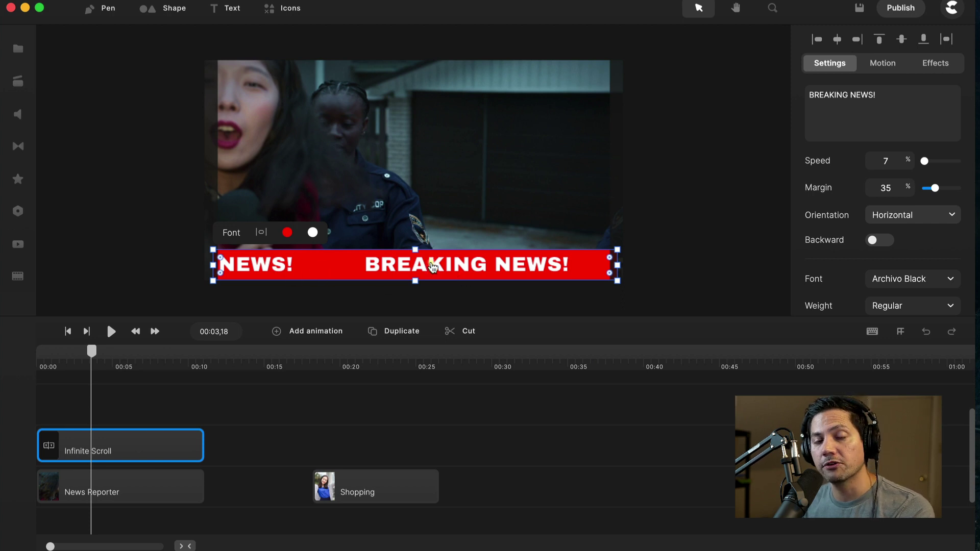
Play the banner with its new spacing to check its default scroll direction
scroll(843, 234, down, 2)
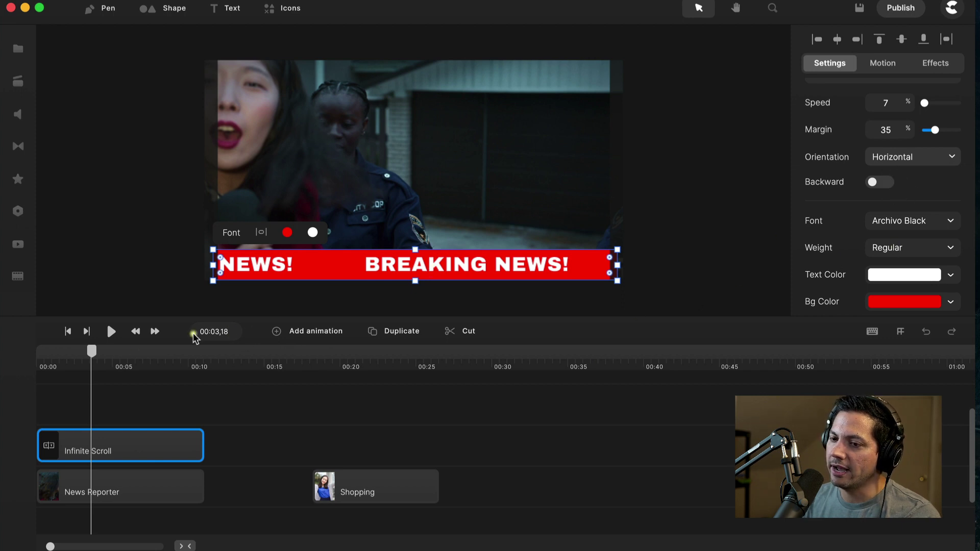
drag(92, 351, 79, 351)
key(space)
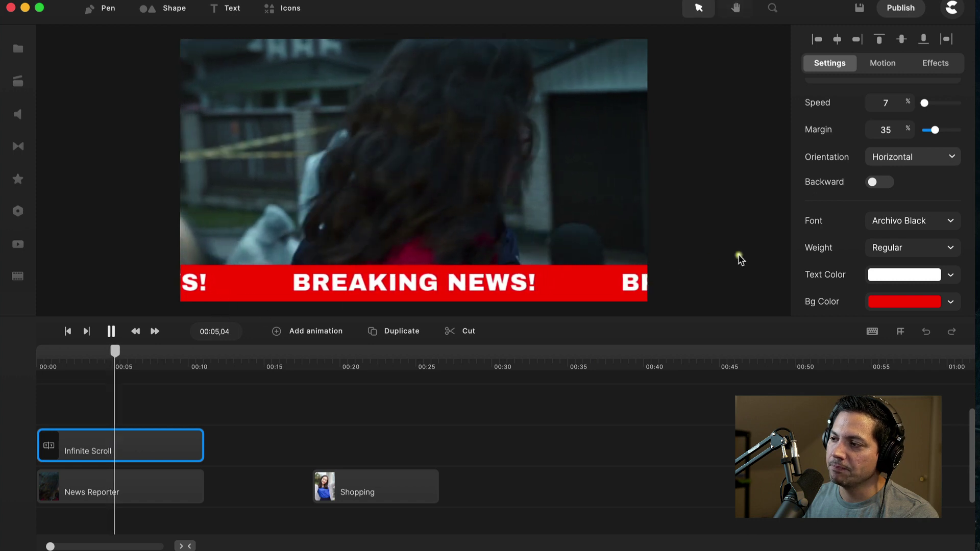
key(space)
Turn on the Backward option for the banner and preview the reversed scroll direction
click(880, 182)
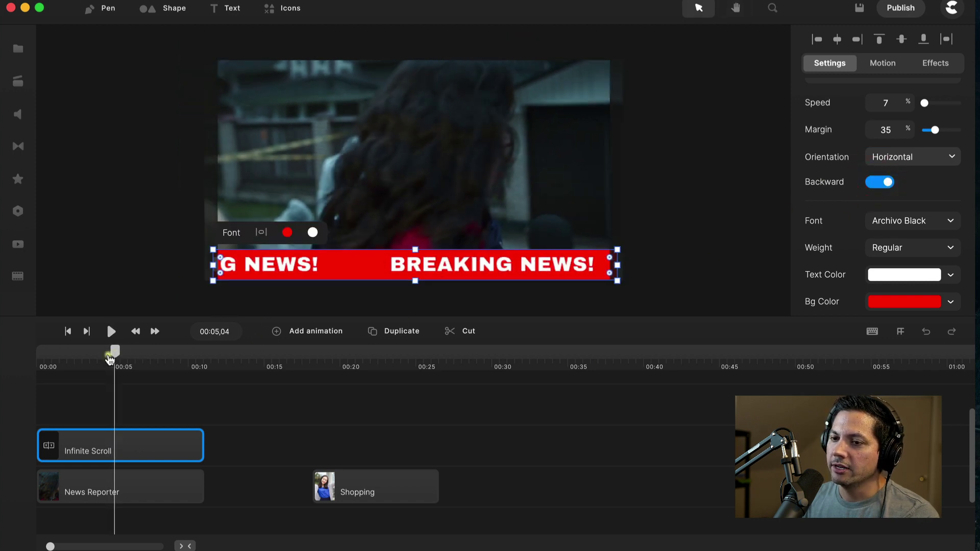
drag(115, 351, 98, 351)
key(space)
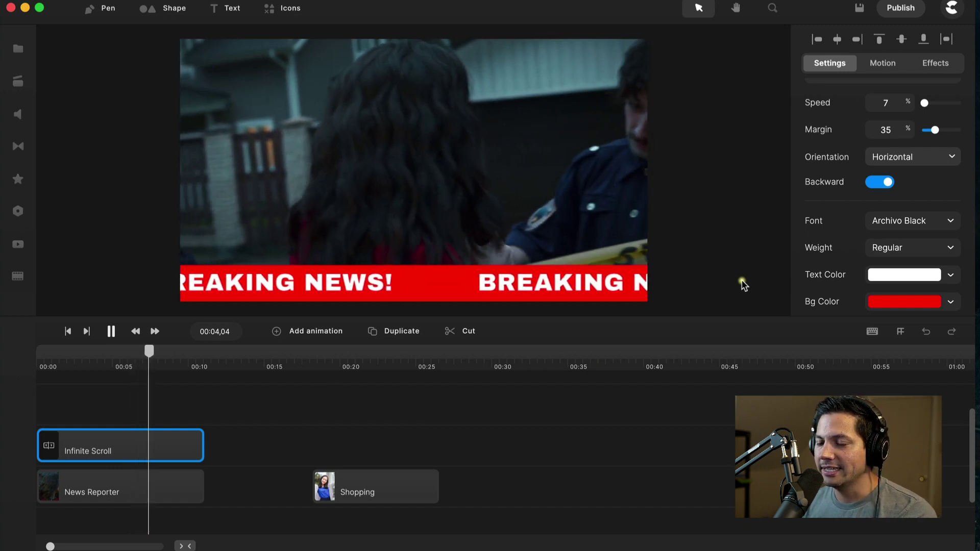
key(space)
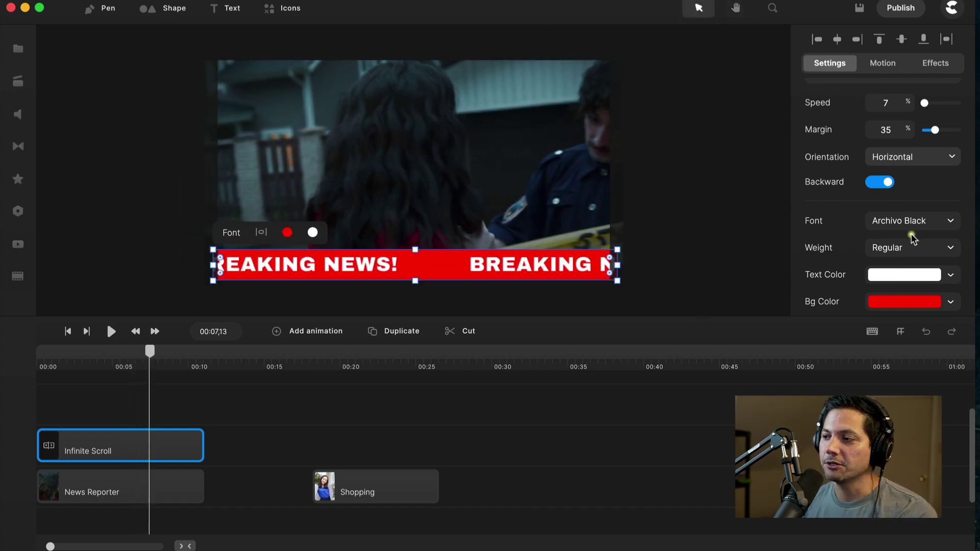
Move the playhead to about 2 seconds and look through the banner's font choices and font import options
drag(156, 361, 74, 352)
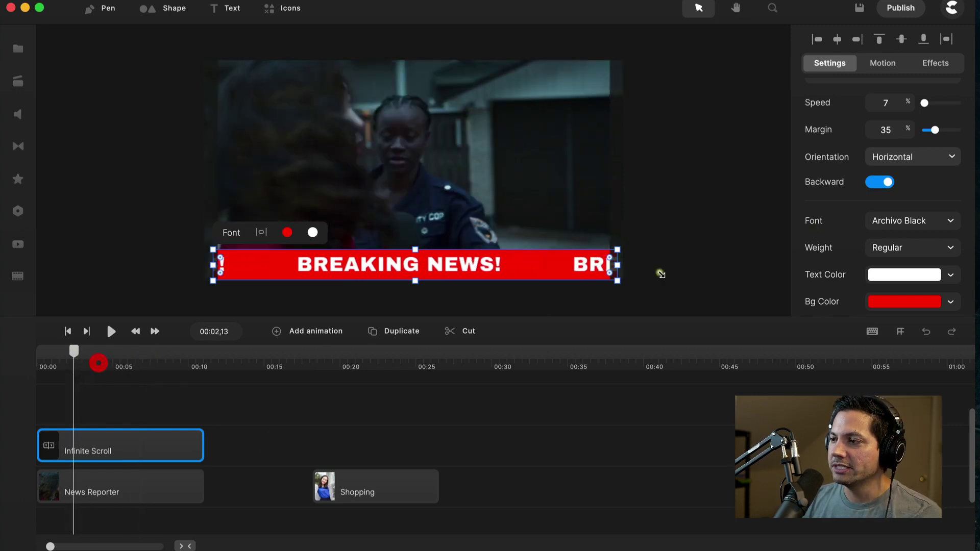
scroll(823, 228, down, 2)
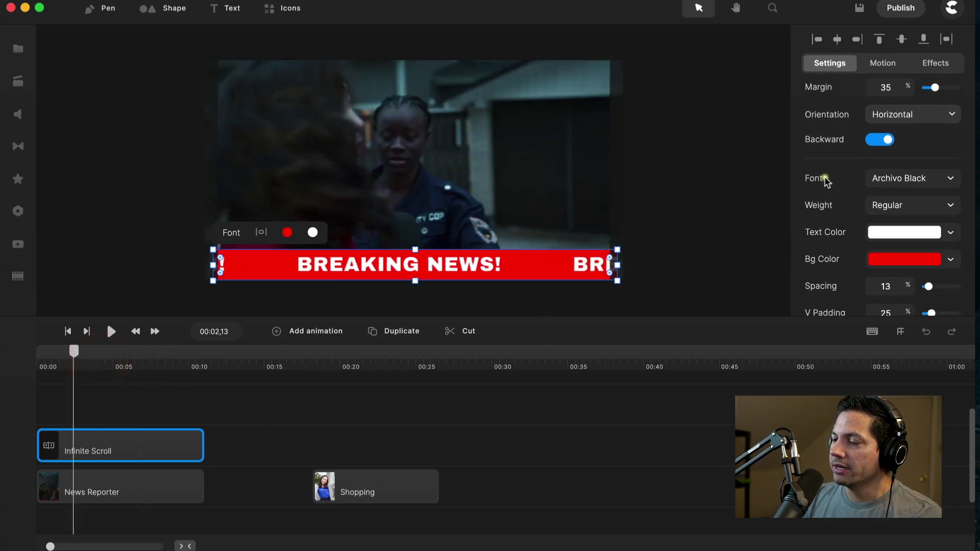
click(910, 181)
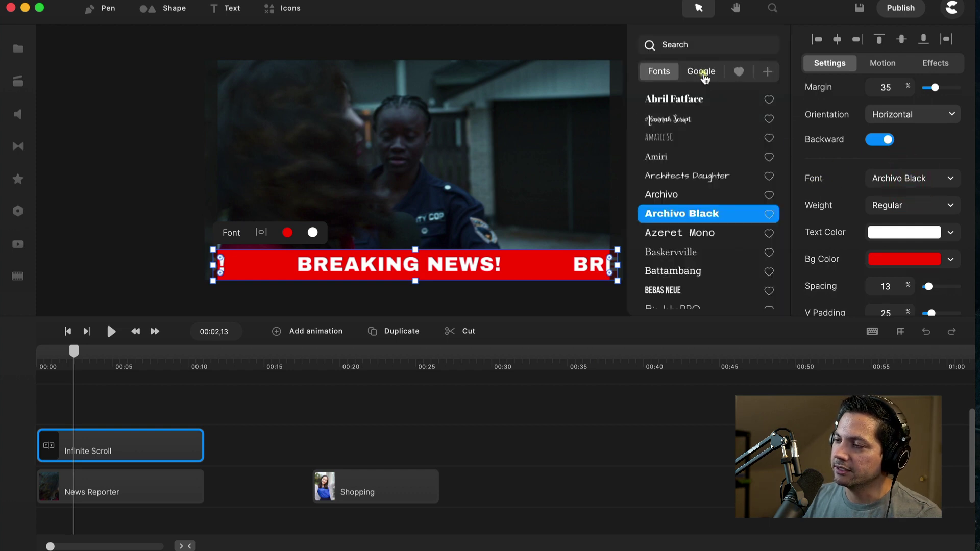
click(768, 73)
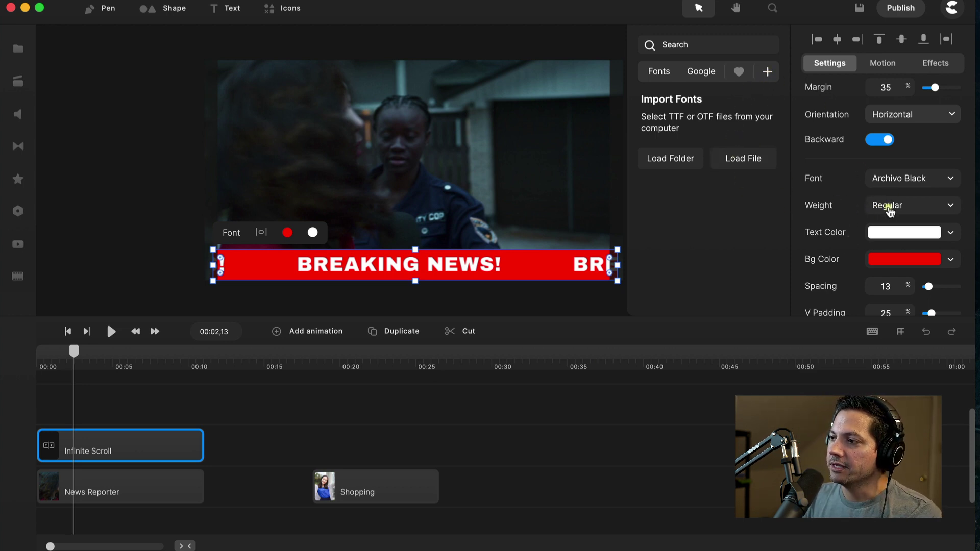
Try a muted red text color on the banner, then return the text to white (ffffff)
click(890, 236)
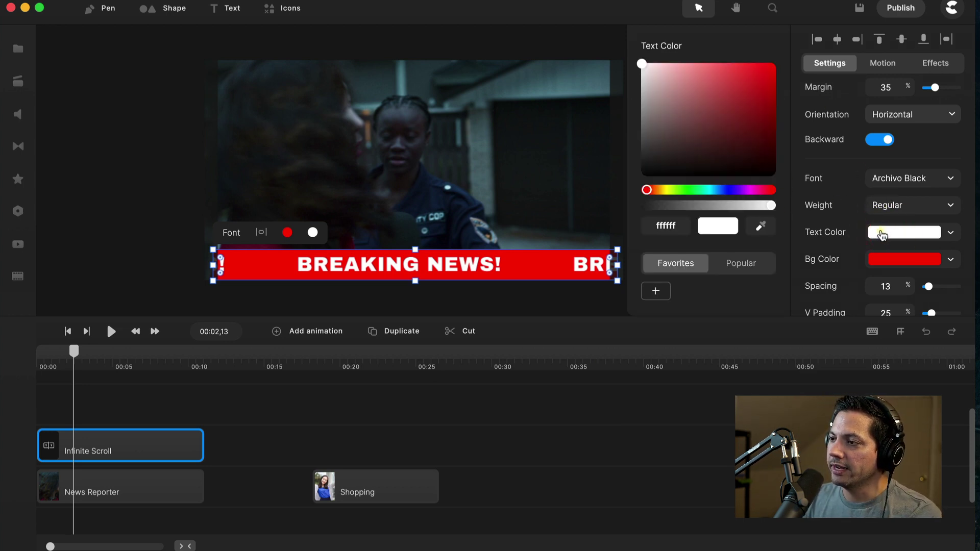
drag(689, 125, 709, 111)
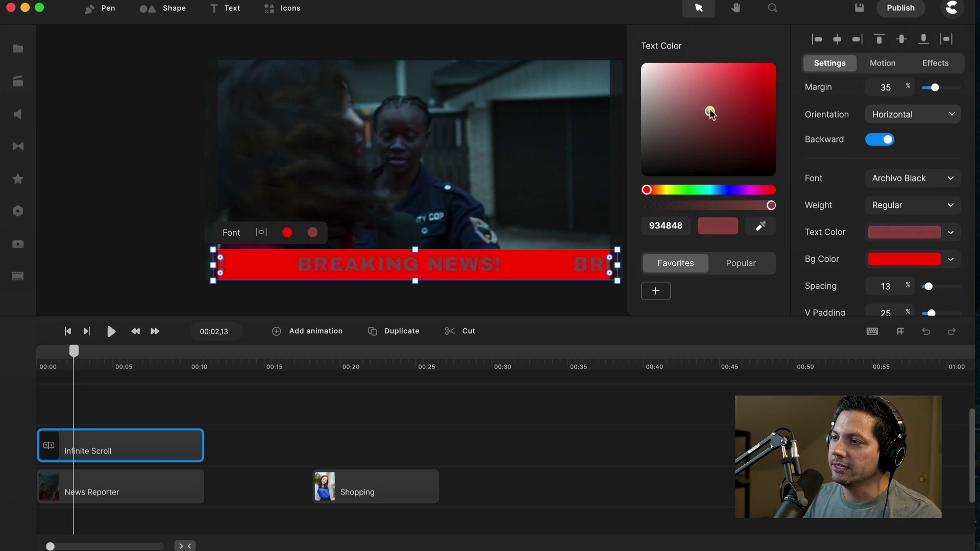
drag(700, 190, 641, 63)
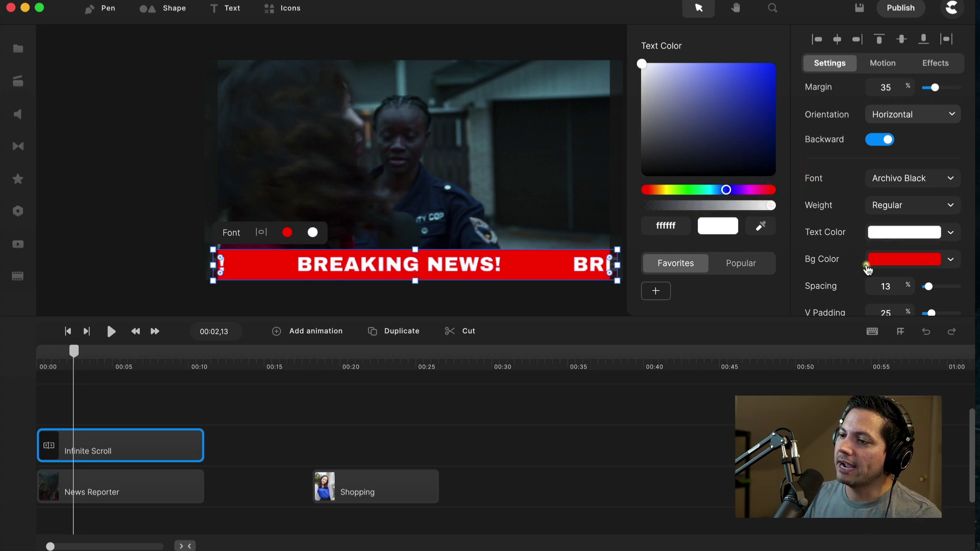
Try green shades for the banner's background color, then set it to red f90000
click(907, 264)
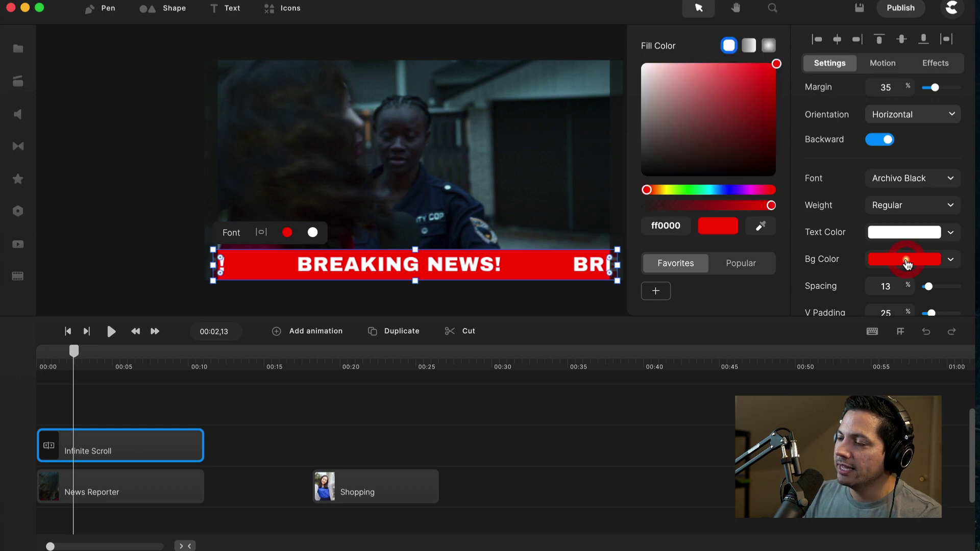
drag(707, 190, 696, 195)
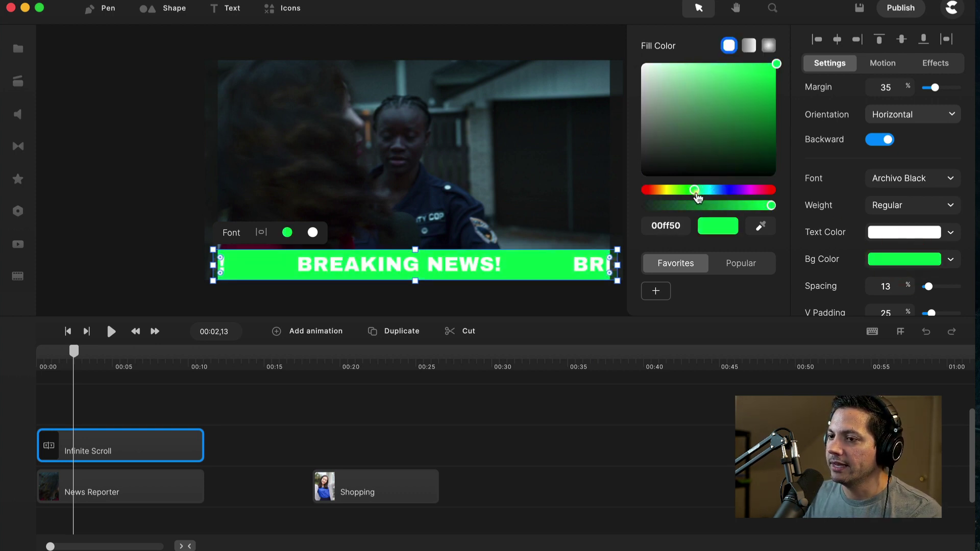
drag(733, 119, 702, 121)
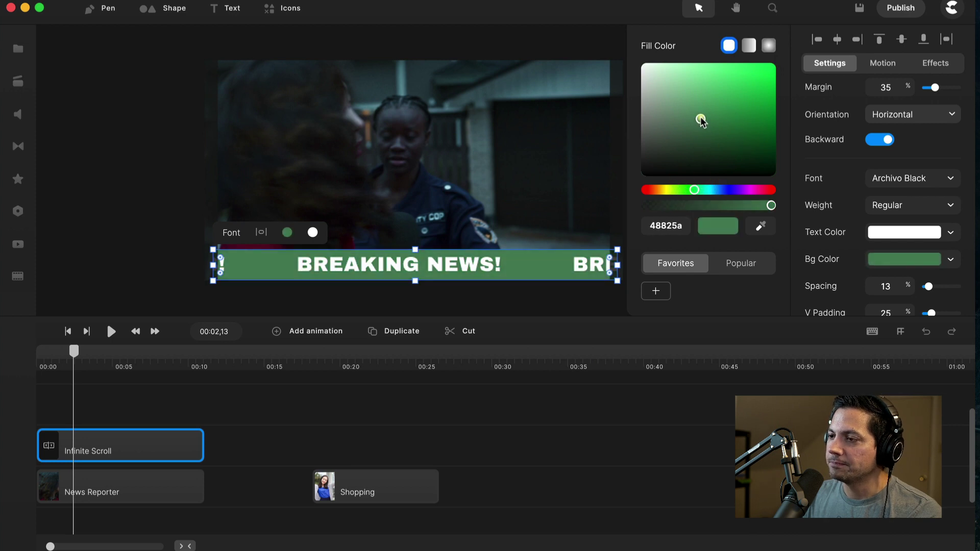
drag(653, 194, 626, 182)
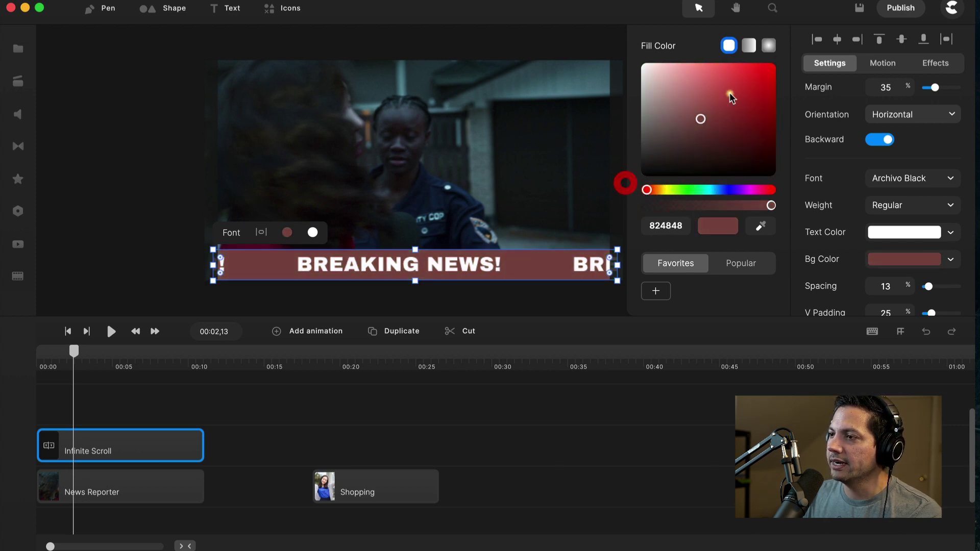
drag(731, 98, 779, 68)
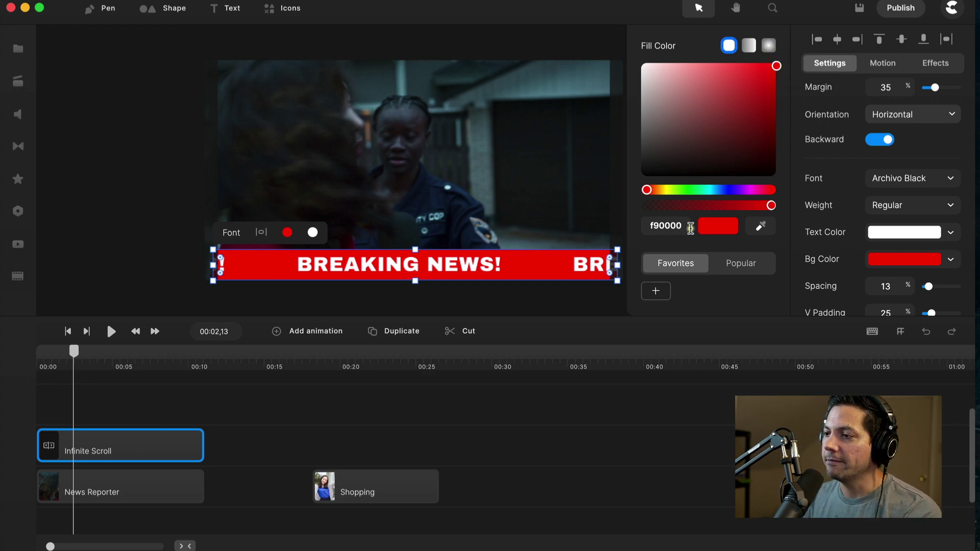
Set the banner's letter spacing to 24% and its vertical padding to 31%
scroll(886, 203, down, 2)
scroll(855, 220, down, 2)
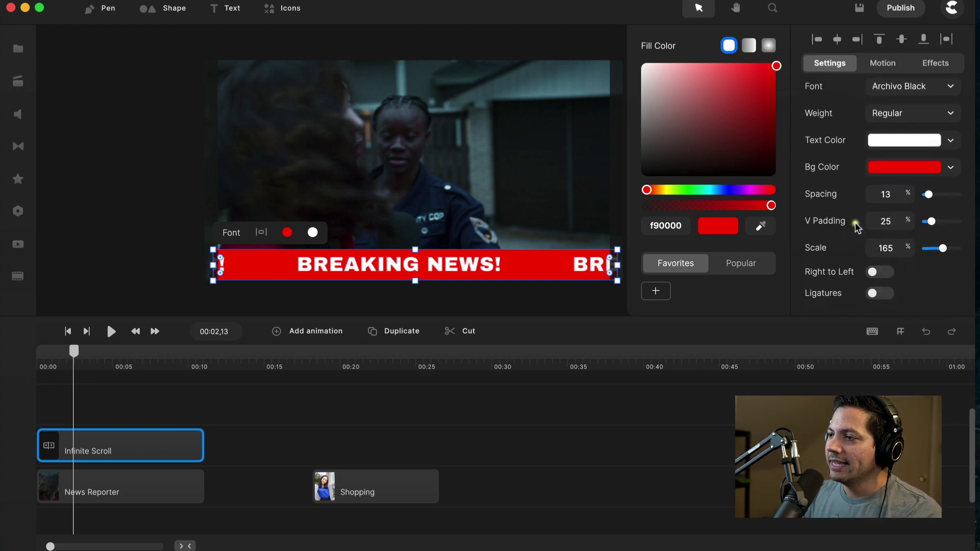
drag(931, 197, 935, 201)
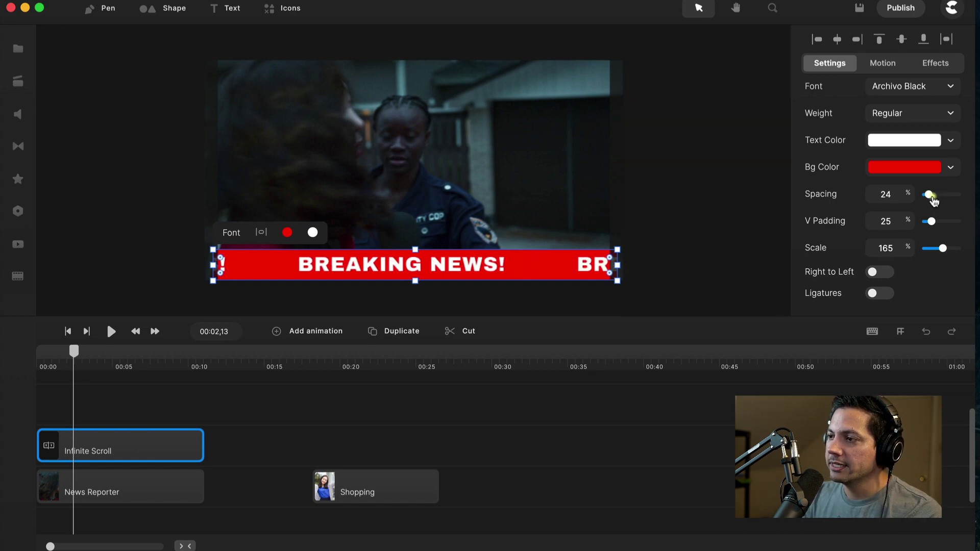
drag(933, 221, 937, 220)
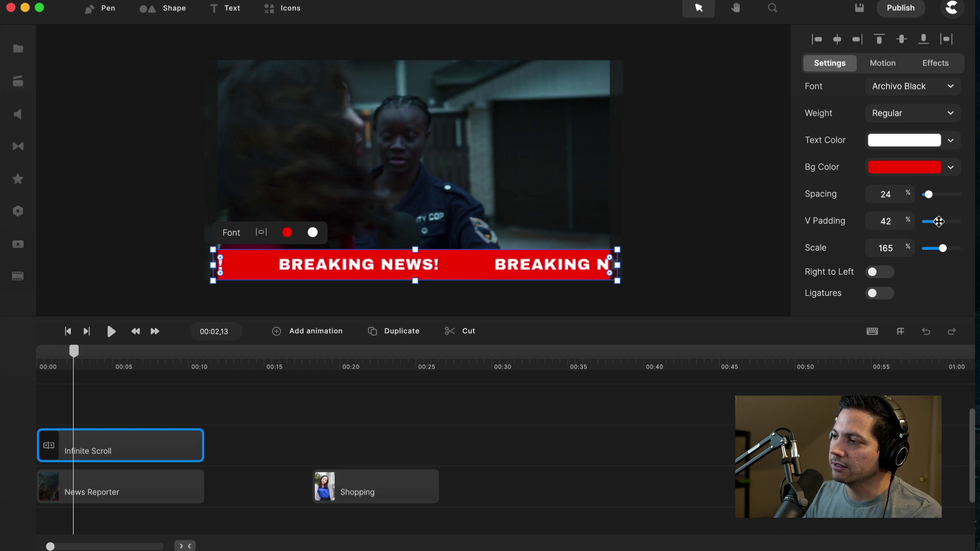
drag(937, 221, 932, 221)
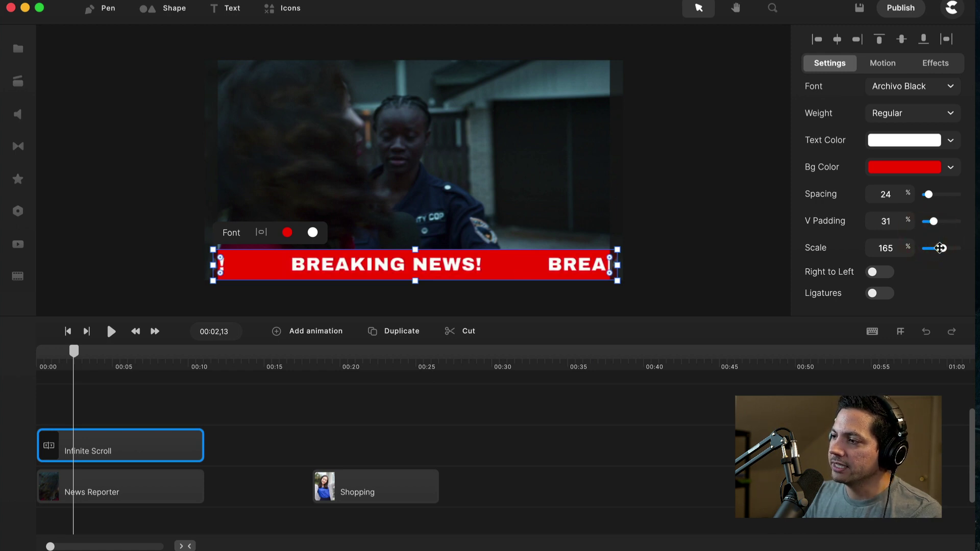
Try the Right to Left option on the banner text and turn it back off
scroll(919, 264, down, 1)
scroll(919, 265, down, 3)
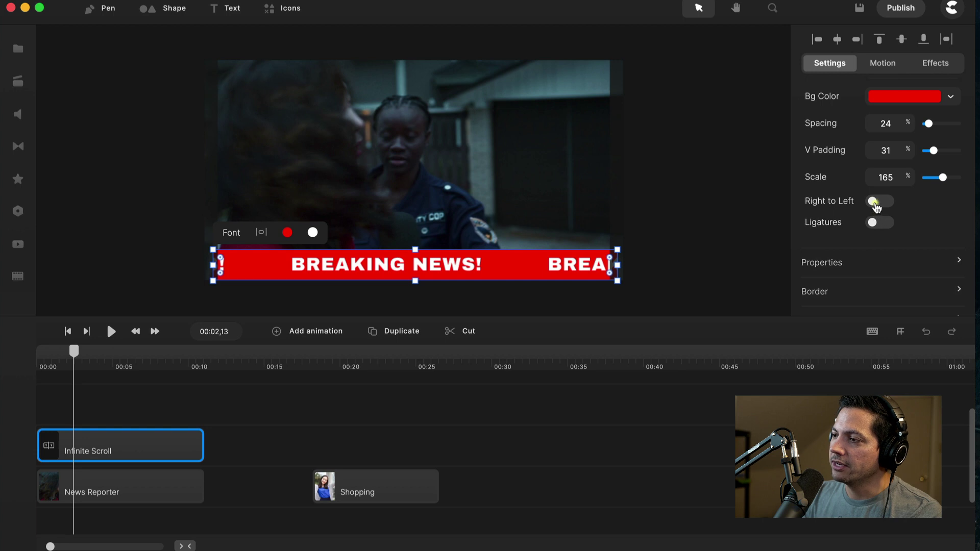
click(877, 204)
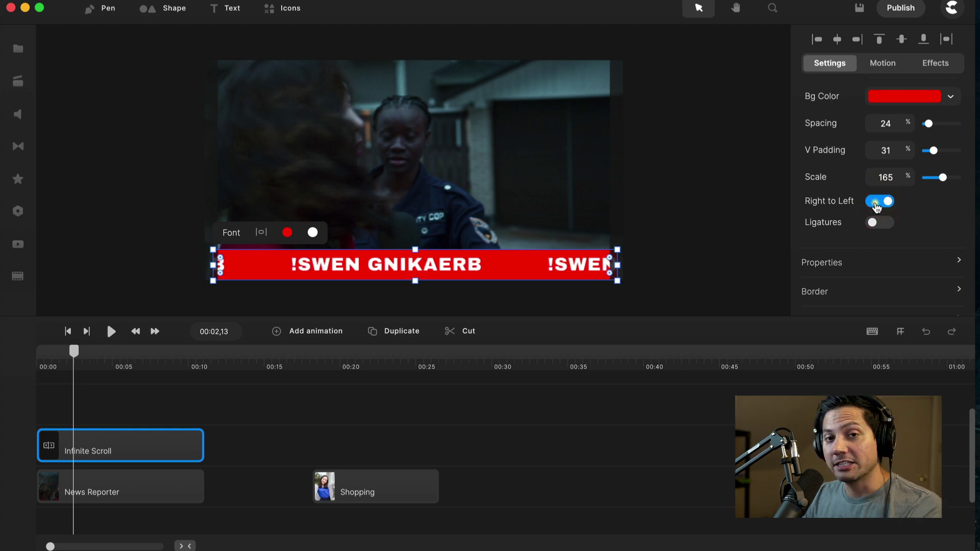
click(877, 203)
View the banner's Border settings, then deselect the banner
scroll(917, 213, down, 5)
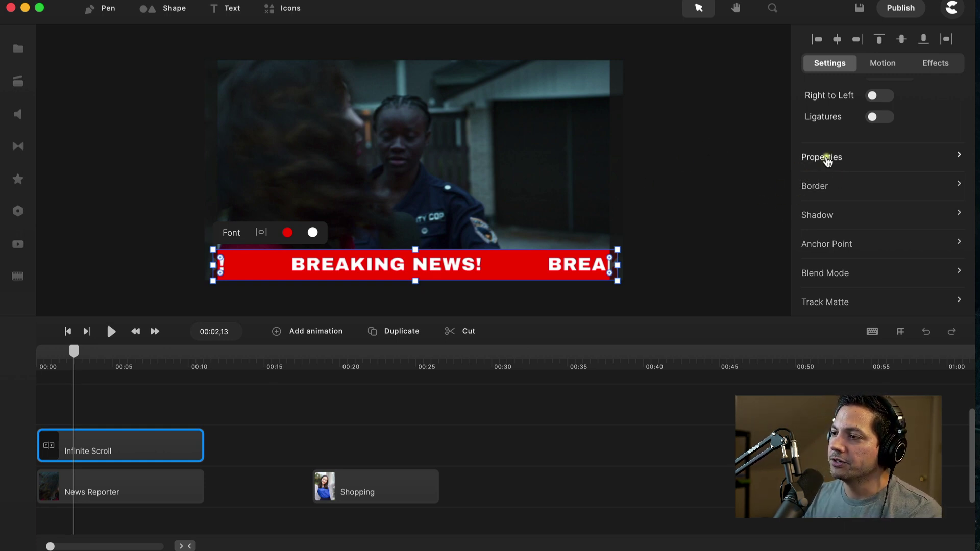
click(815, 187)
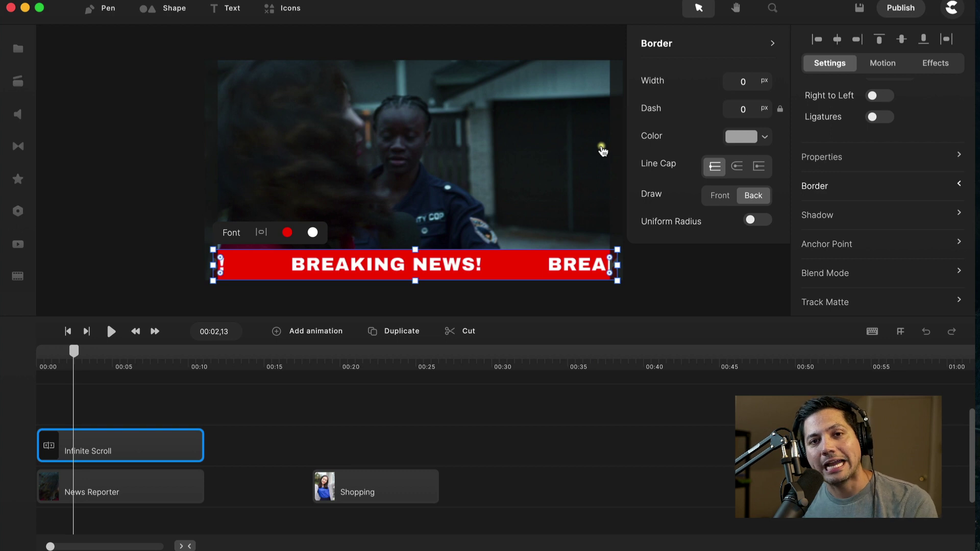
click(190, 385)
click(176, 385)
Play the restyled banner briefly from the start of the timeline
click(72, 351)
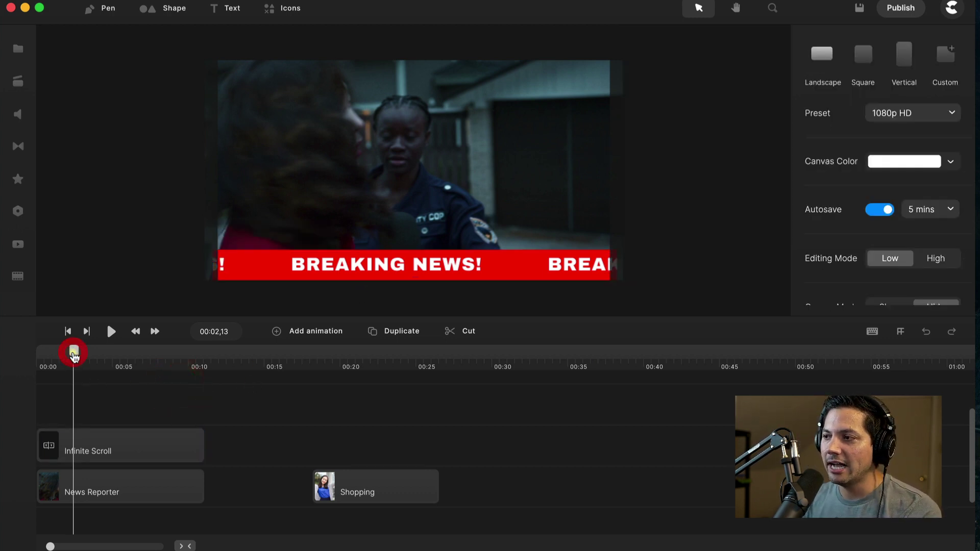
drag(74, 356, 3, 360)
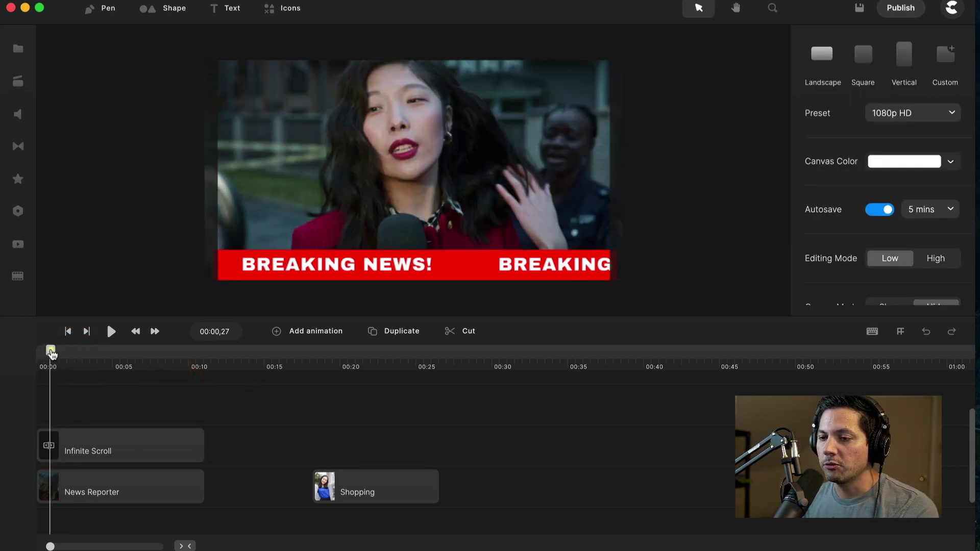
click(38, 350)
key(space)
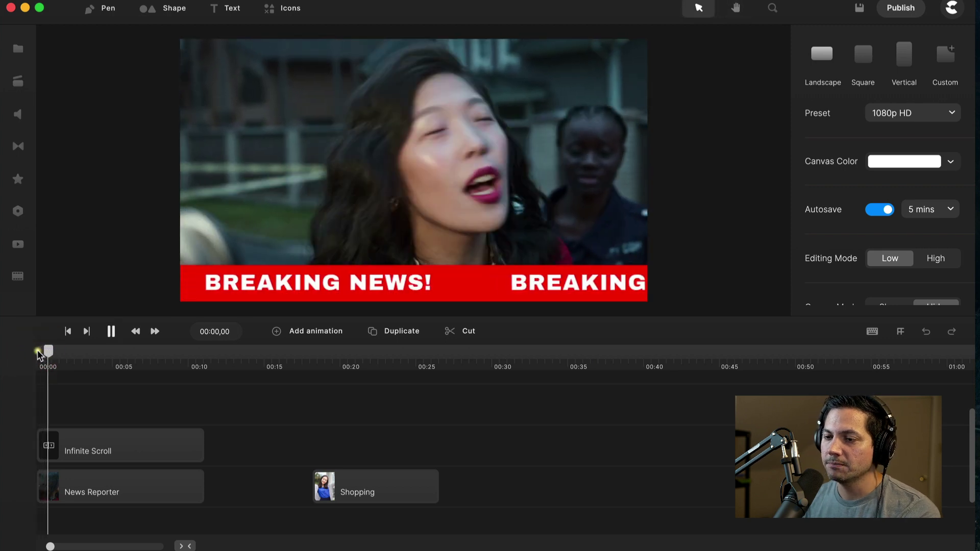
key(space)
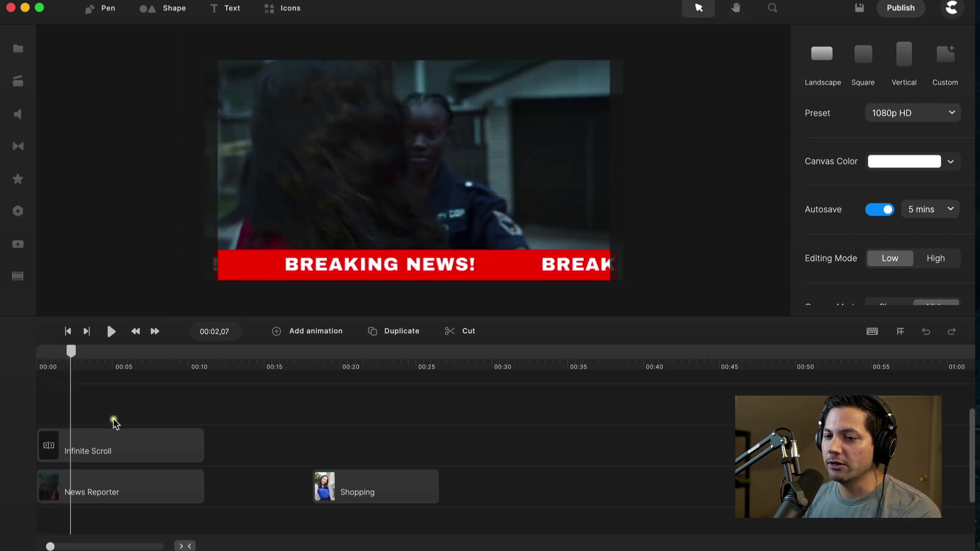
Rename the Infinite Scroll layer on the timeline as "Breaking News" and deselect it
click(100, 437)
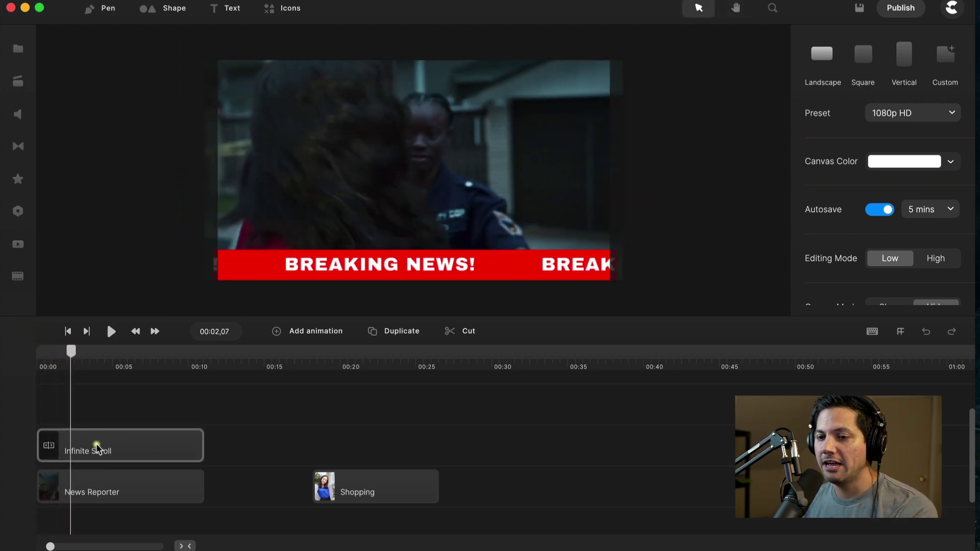
right_click(92, 450)
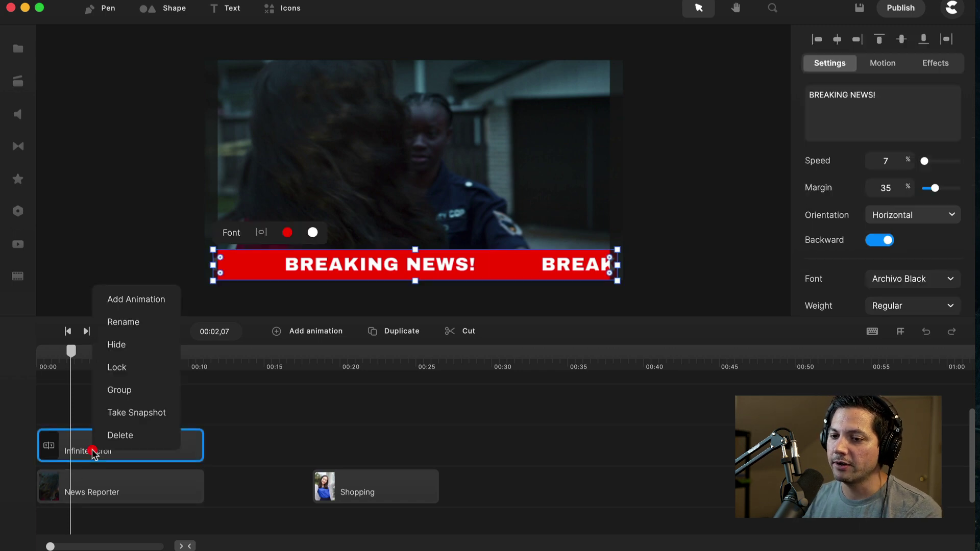
click(121, 322)
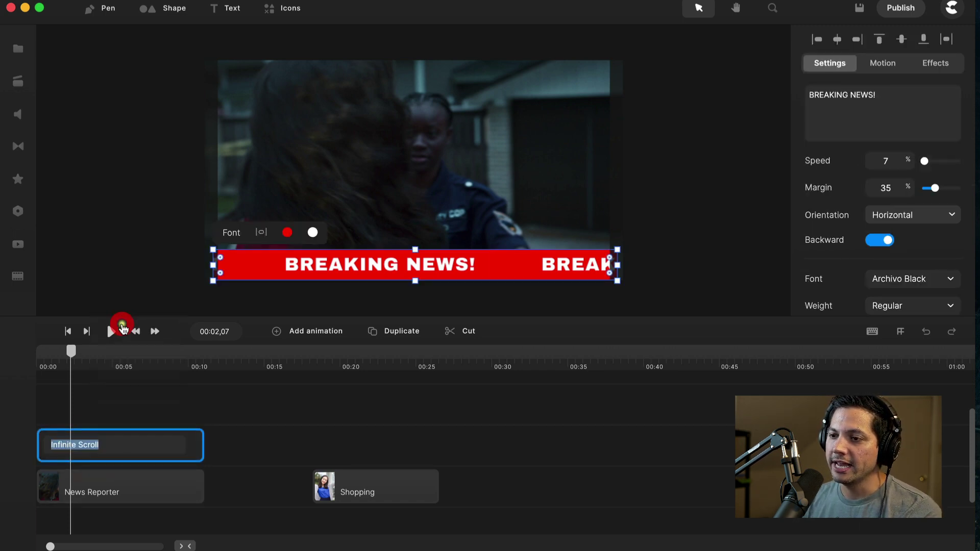
text(Breaking News)
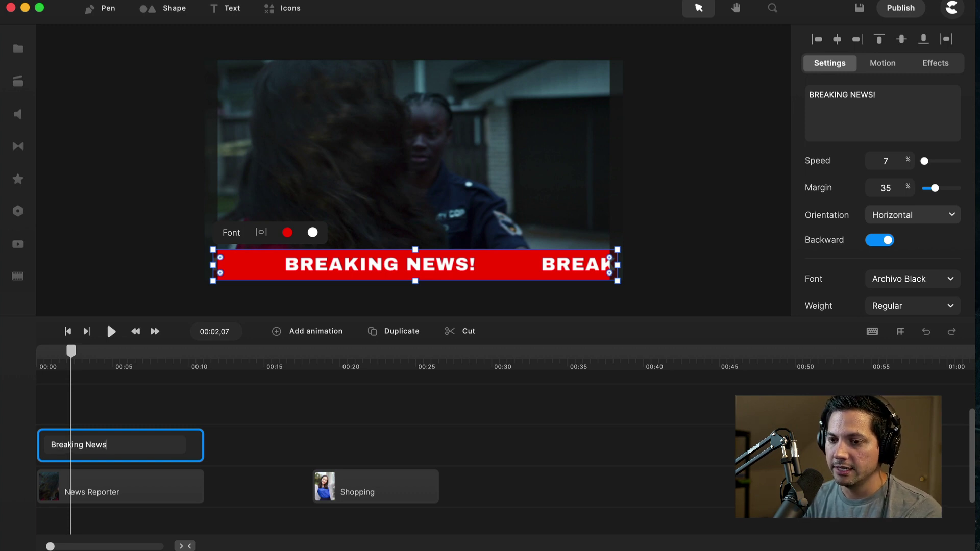
key(Return)
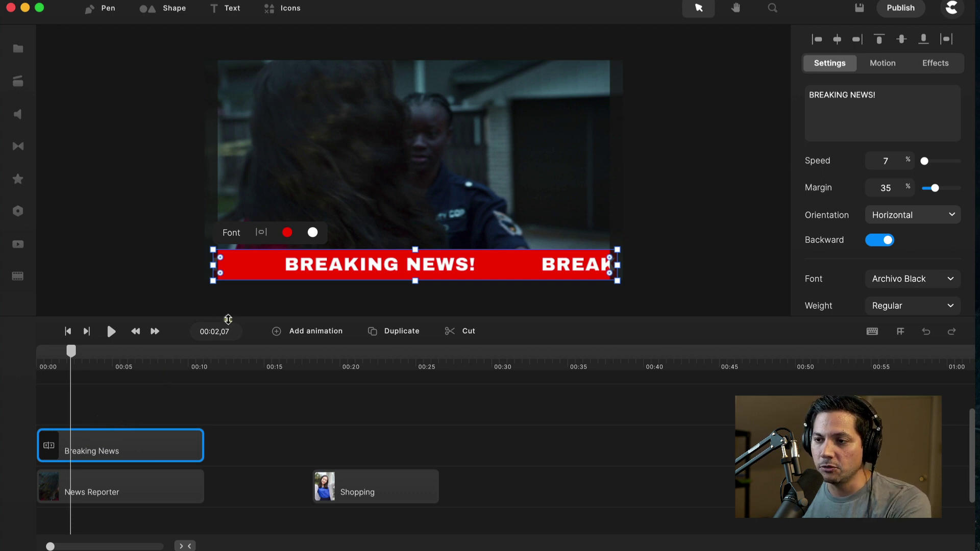
click(273, 439)
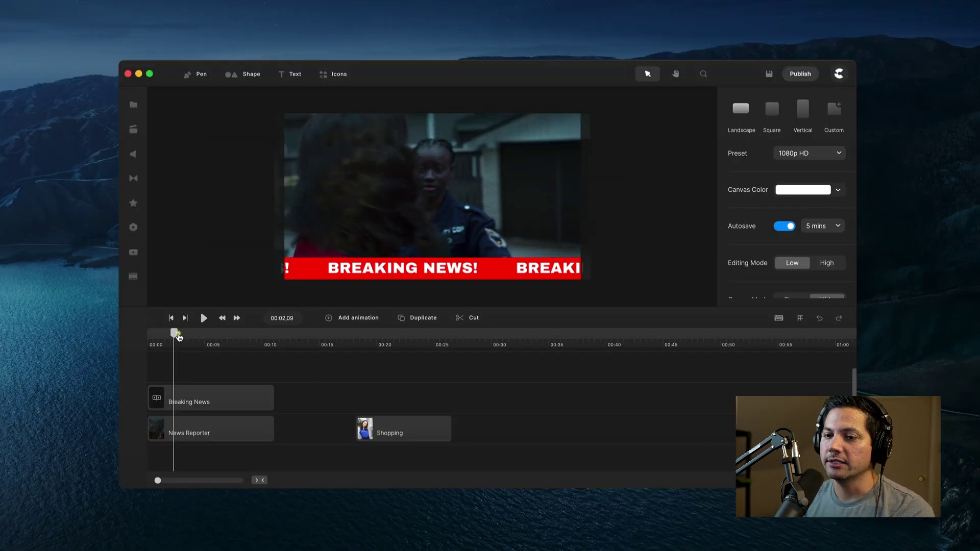
Add an Infinite Scroll component over the Shopping clip at about 20 seconds and align its start with the clip's start
drag(179, 337, 385, 351)
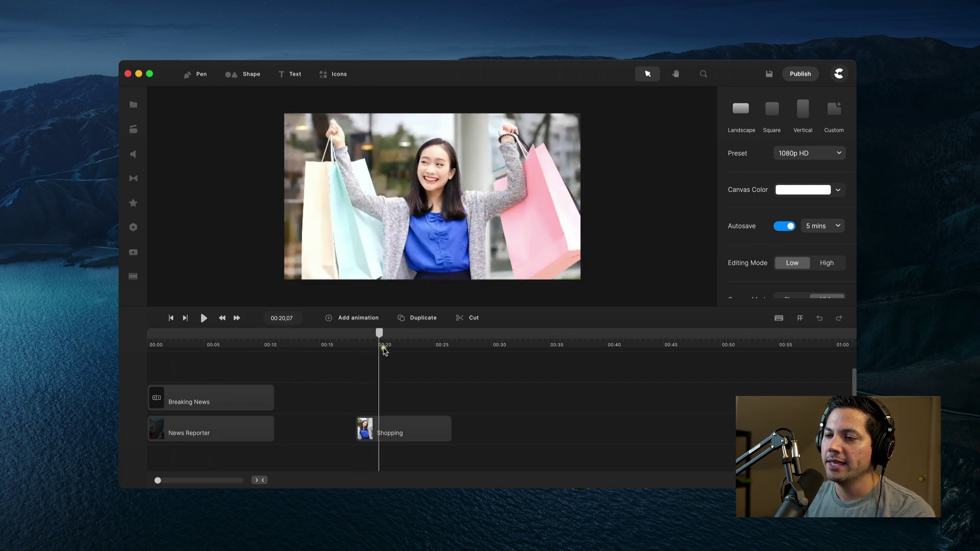
click(384, 427)
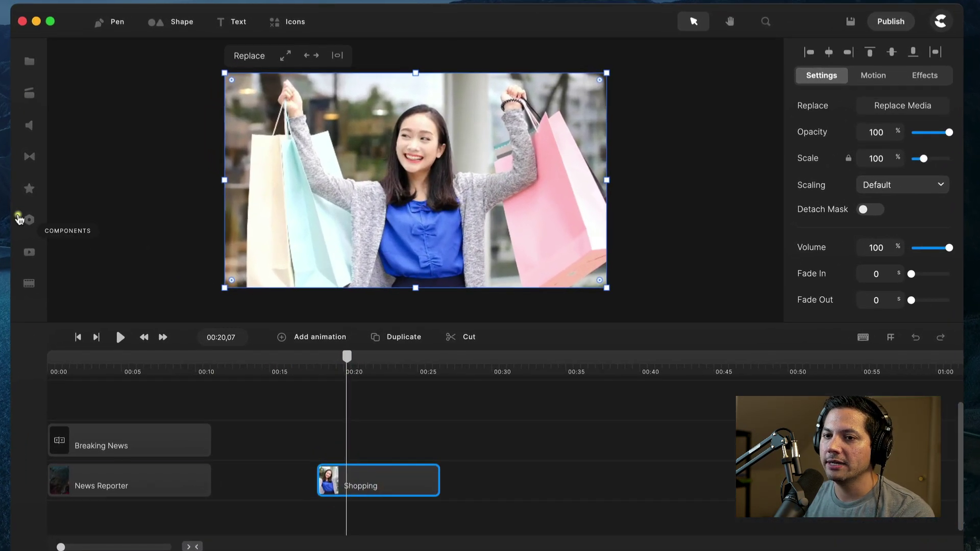
click(133, 227)
scroll(128, 230, down, 4)
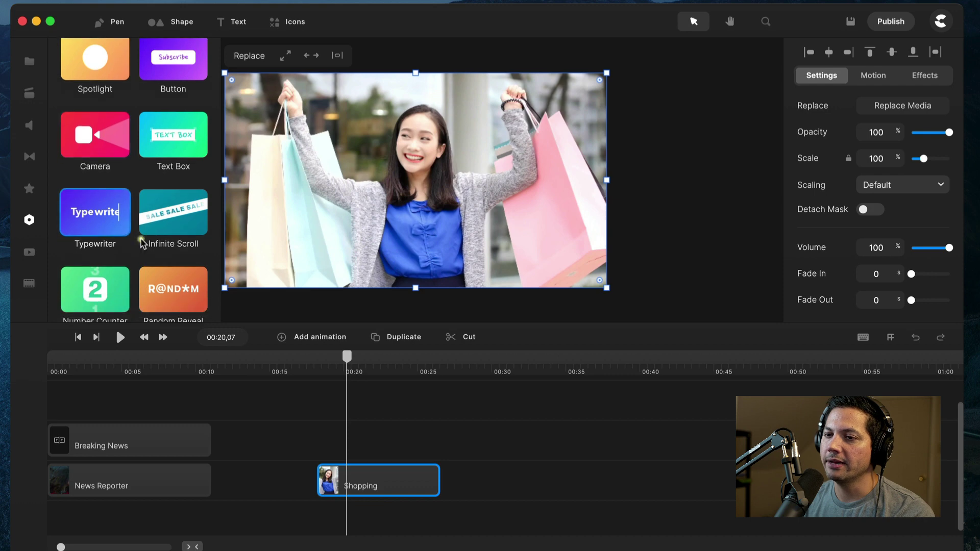
drag(171, 209, 404, 202)
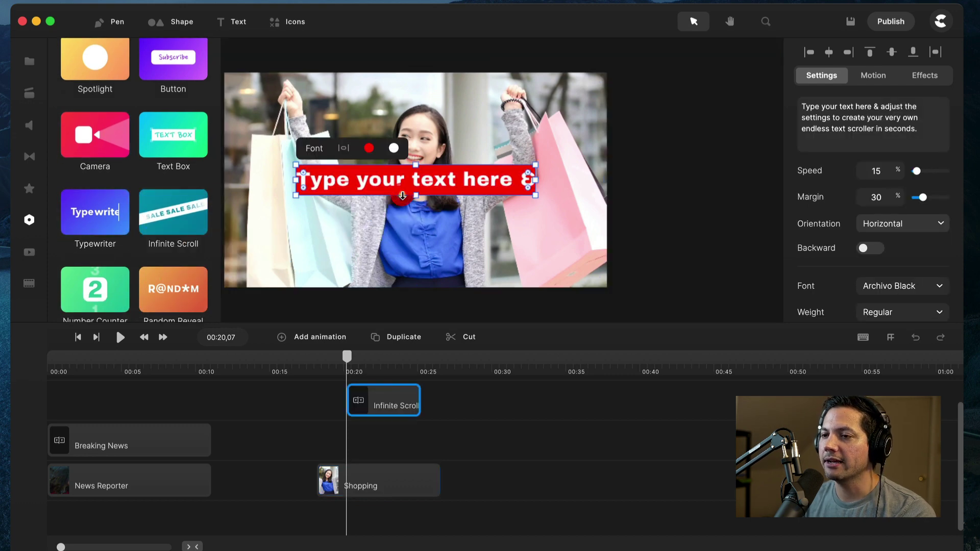
click(28, 219)
drag(378, 403, 350, 405)
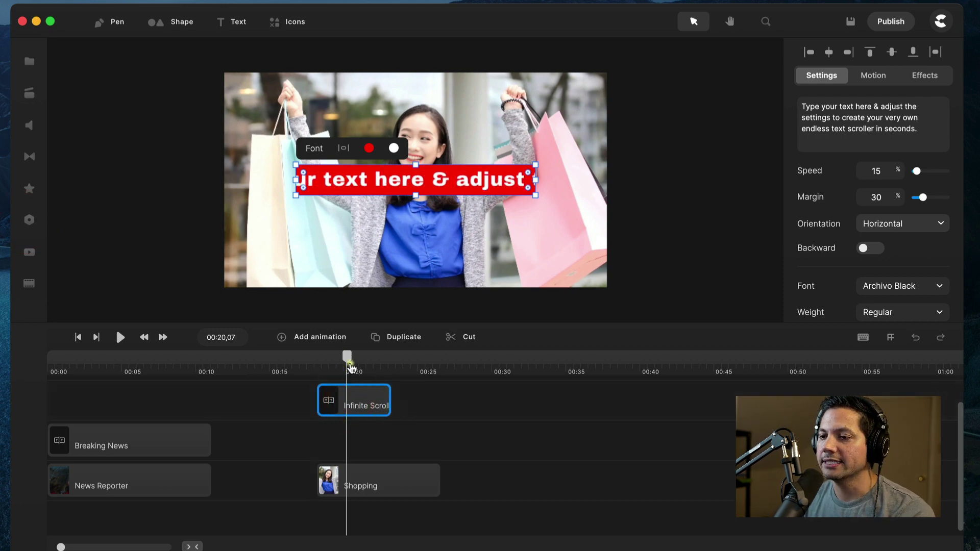
Extend the Infinite Scroll layer to the end of the Shopping clip and move it to the track directly above that clip
drag(350, 360, 352, 358)
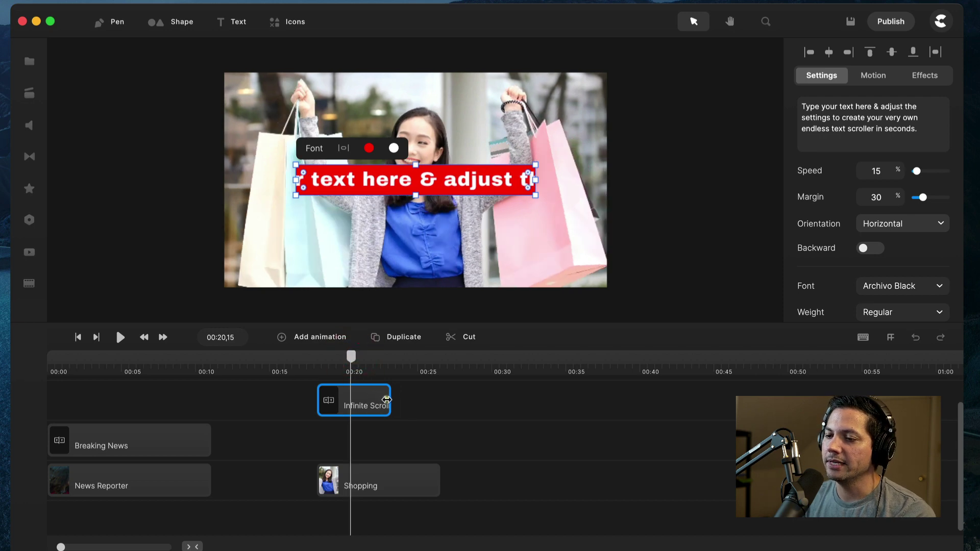
drag(387, 399, 380, 453)
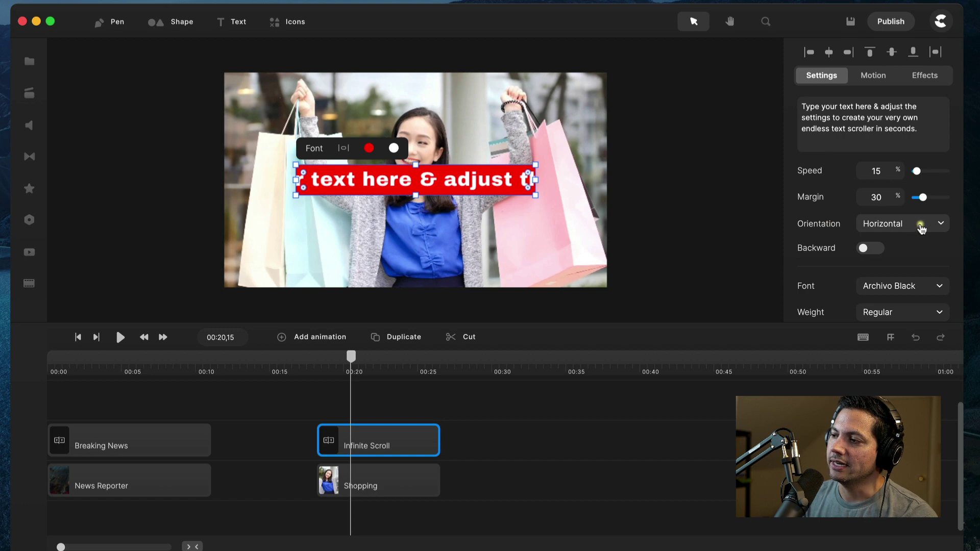
Set the banner's orientation to Vertical and place it along the left edge of the shopping video
click(936, 223)
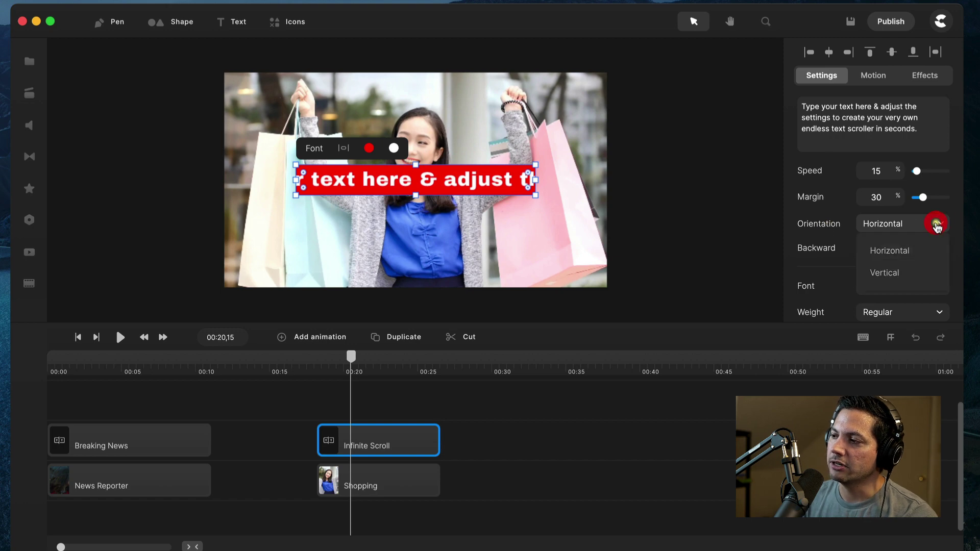
click(885, 273)
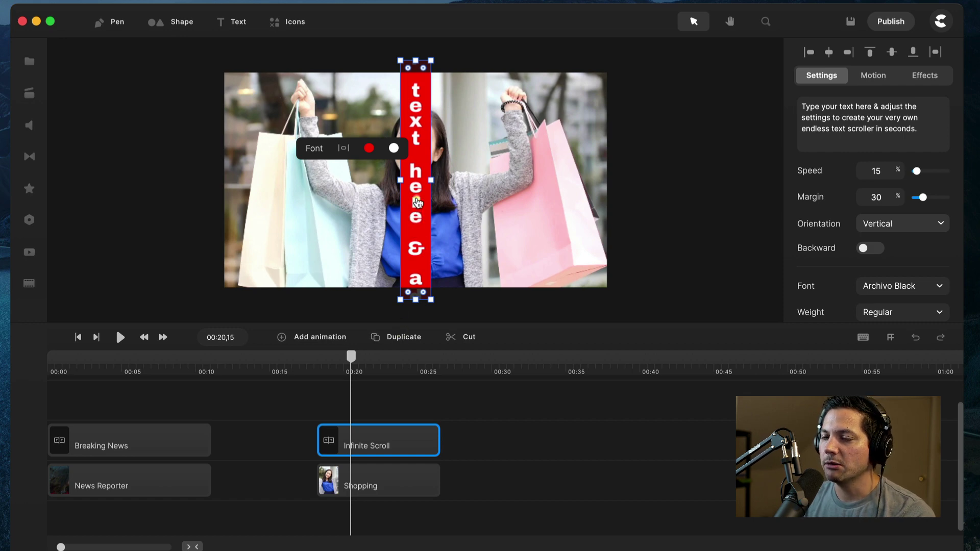
drag(417, 203, 242, 207)
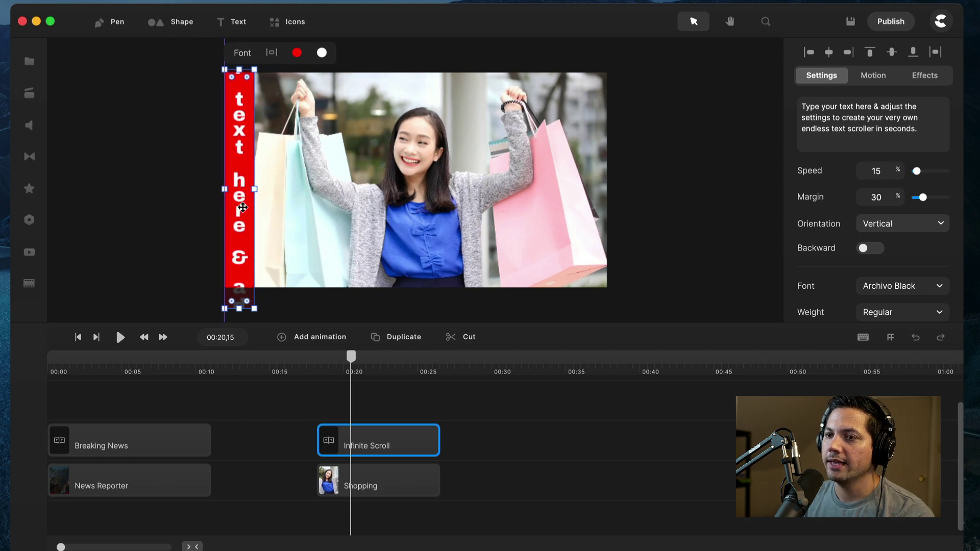
Replace the vertical banner's placeholder text with "50% OFF"
click(401, 451)
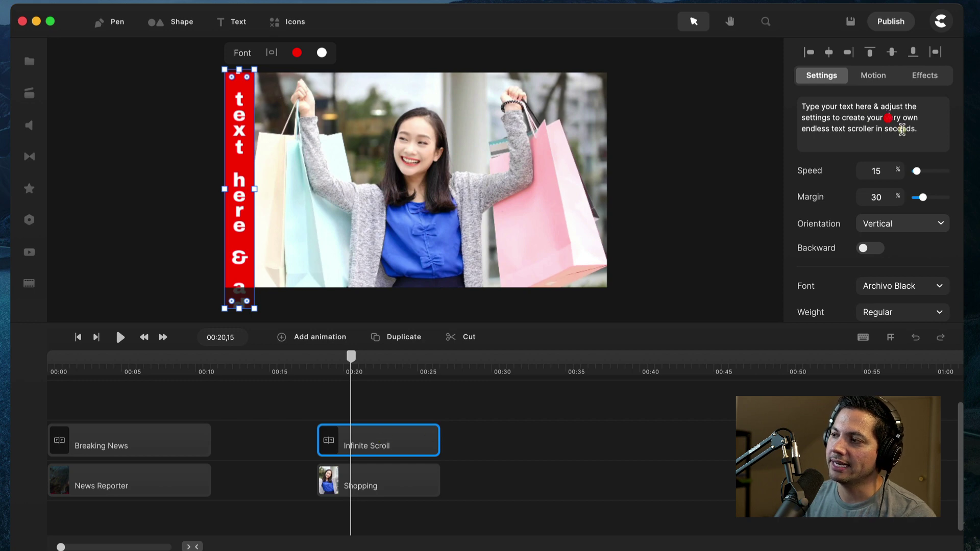
drag(921, 129, 771, 107)
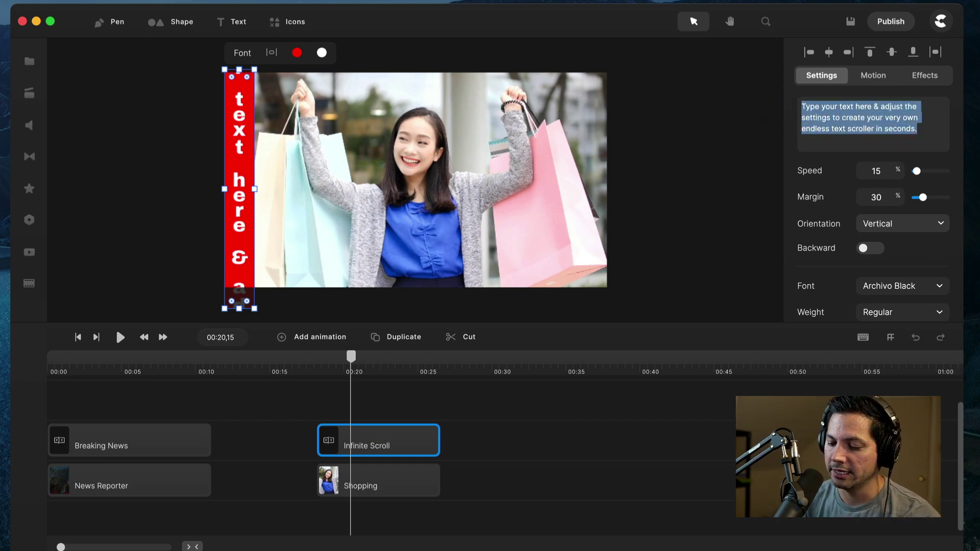
text(5050%)
text( OFF)
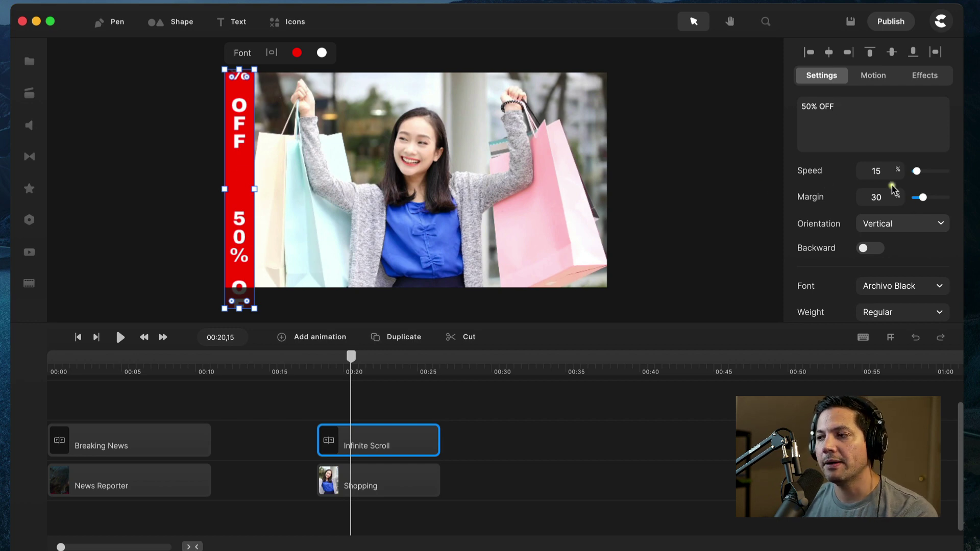
Set the banner's background color to pink sampled from the pink shopping bag, fine-tuned to fcbac6
scroll(832, 204, down, 5)
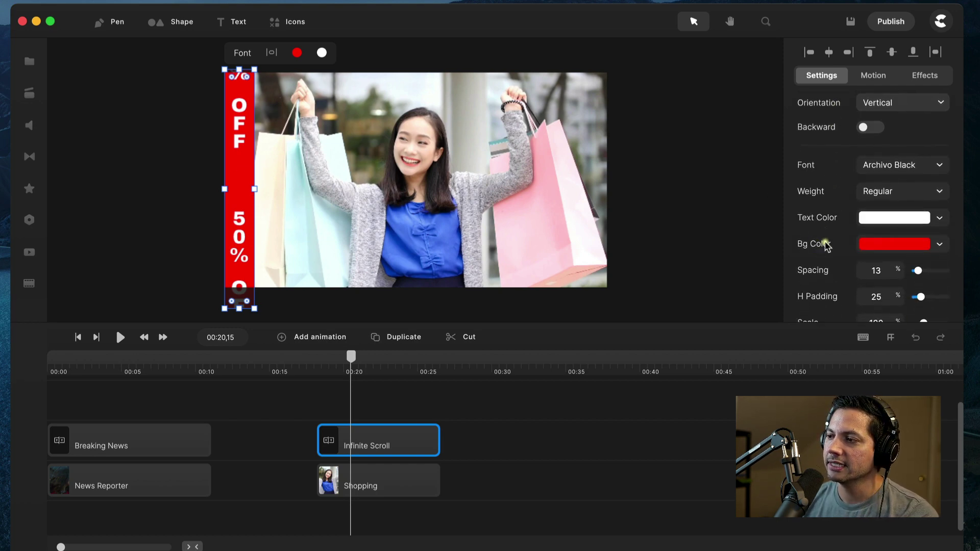
click(939, 244)
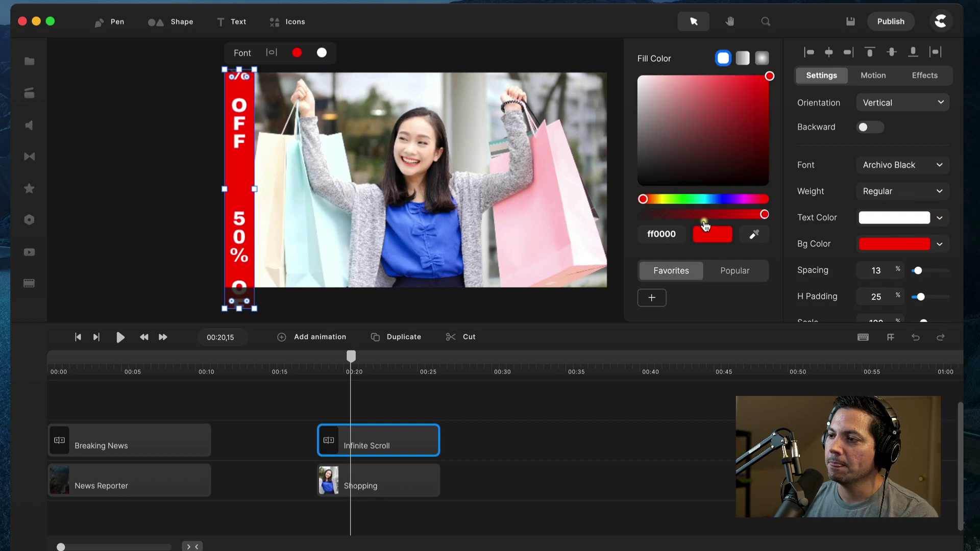
click(756, 235)
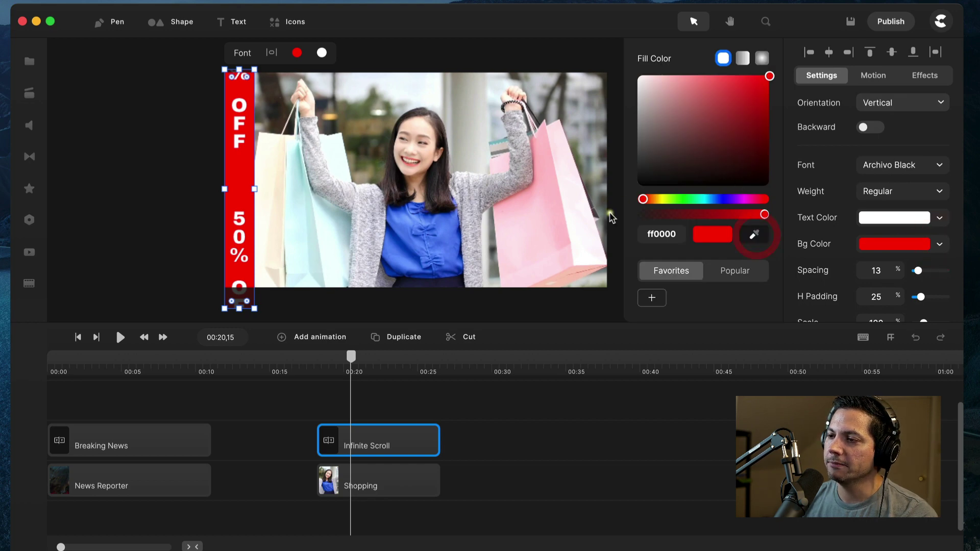
click(545, 179)
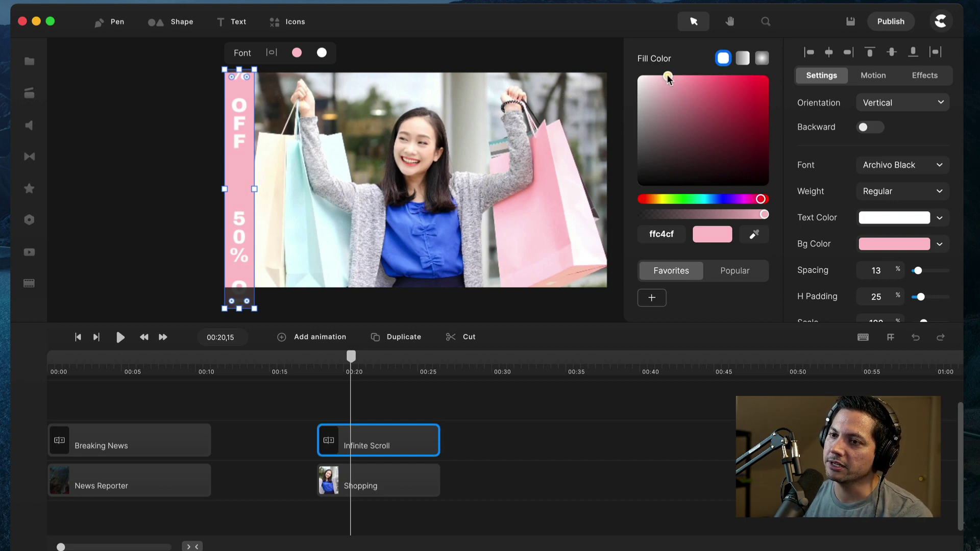
drag(667, 74, 670, 75)
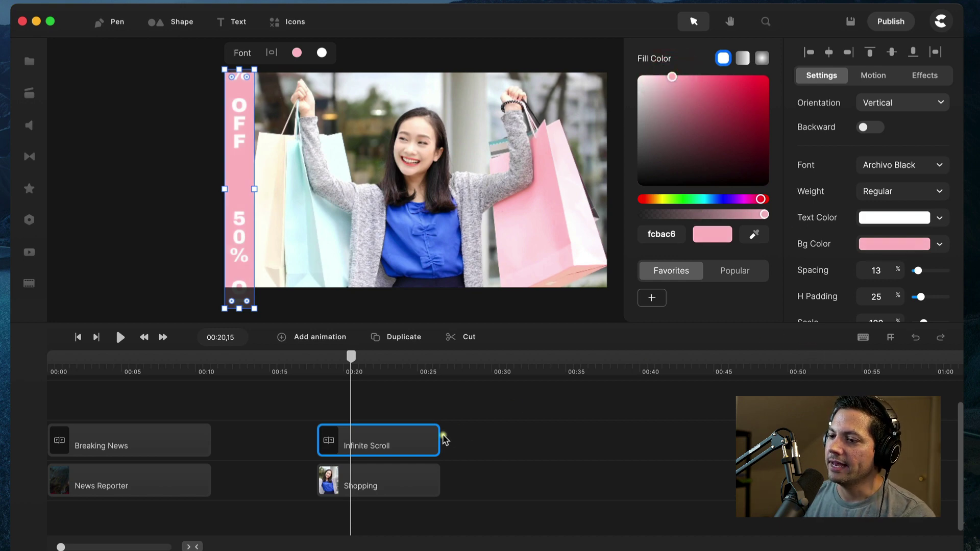
Deselect the banner and play the pink vertical banner briefly from about 19 seconds
click(386, 387)
drag(386, 387, 330, 365)
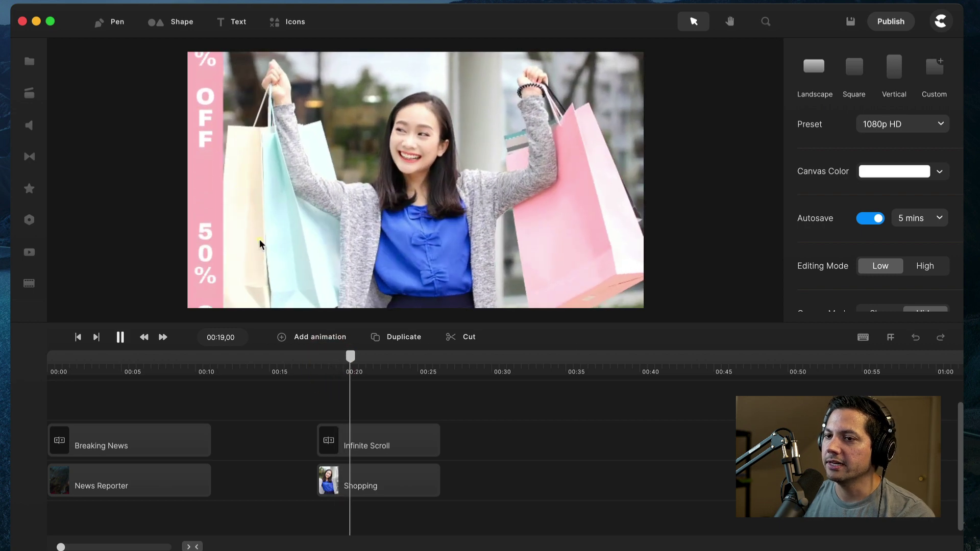
key(space)
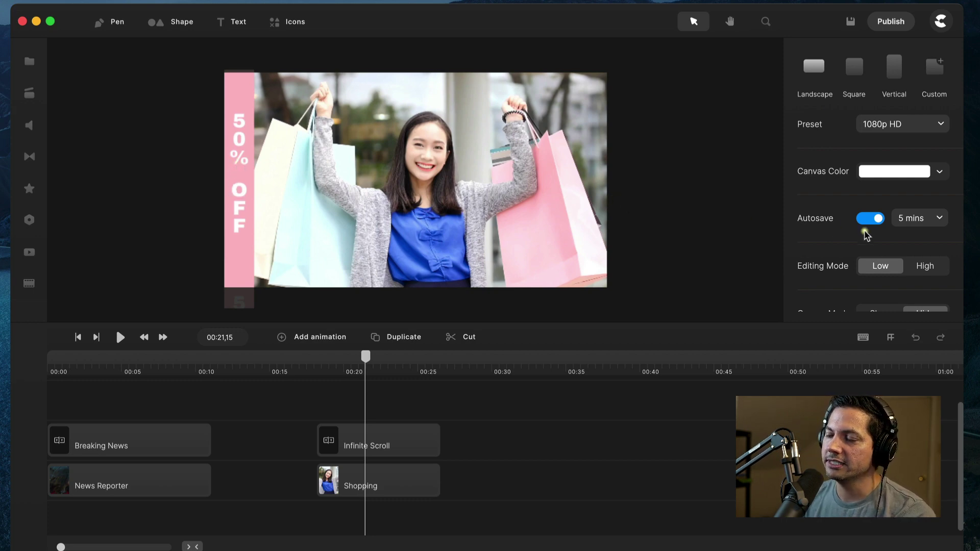
Give the 50% OFF banner a 3 px black (000000) border, then deselect it
click(376, 440)
click(396, 441)
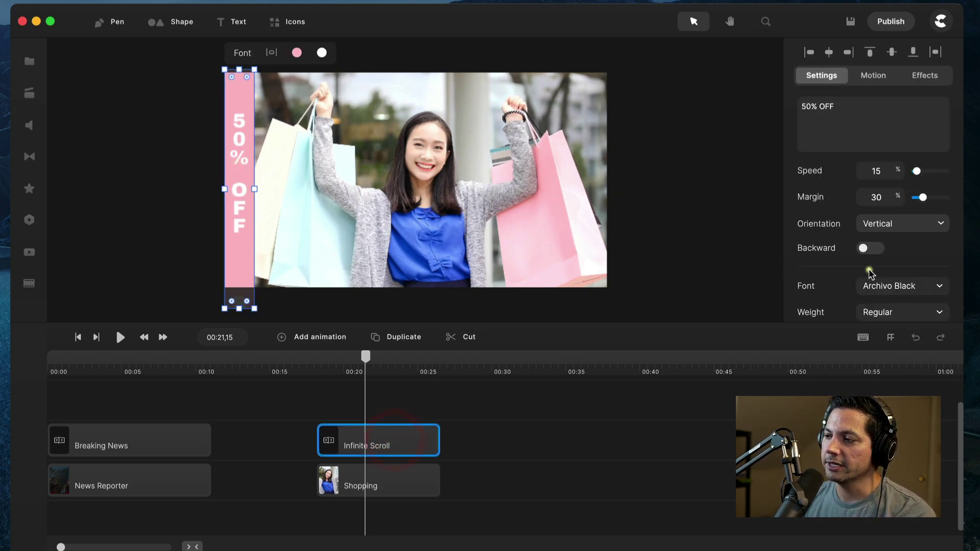
scroll(851, 264, down, 10)
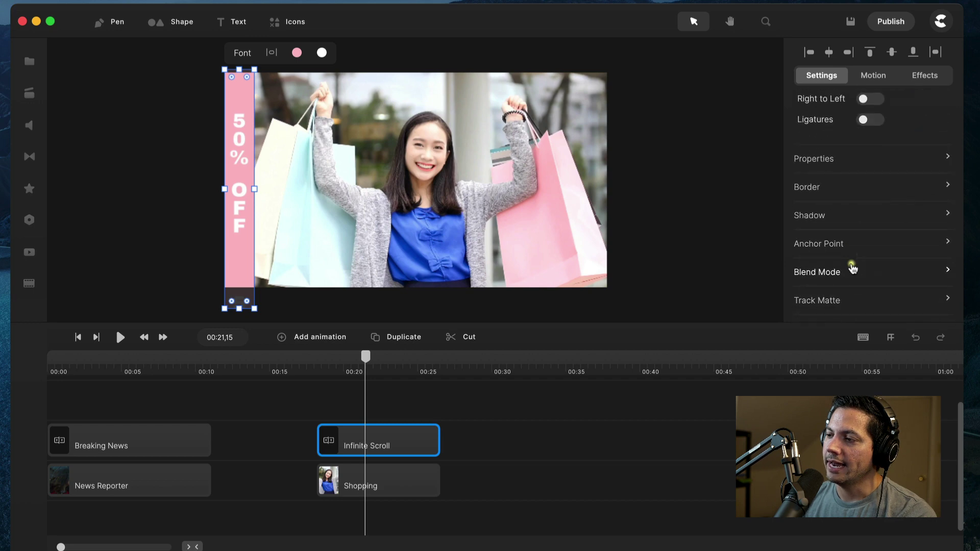
click(808, 188)
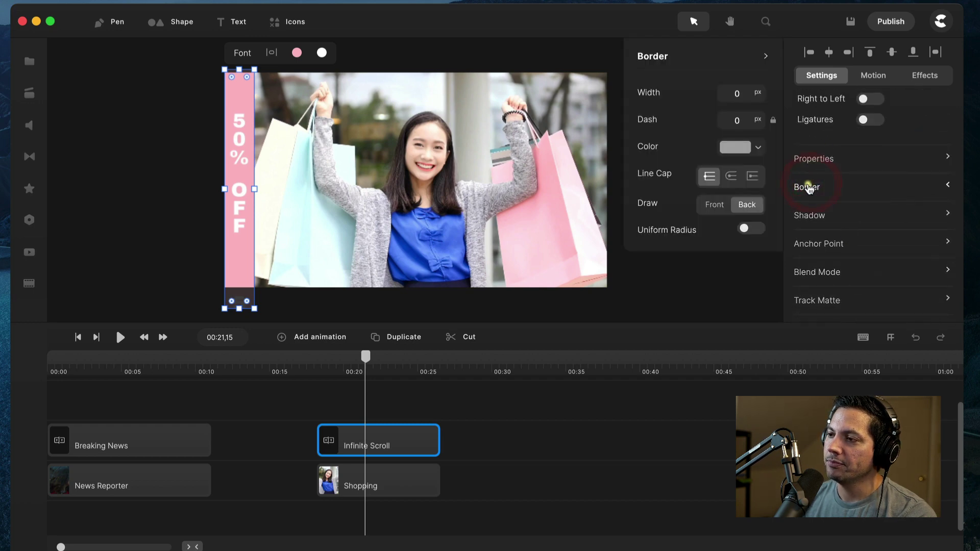
double_click(743, 96)
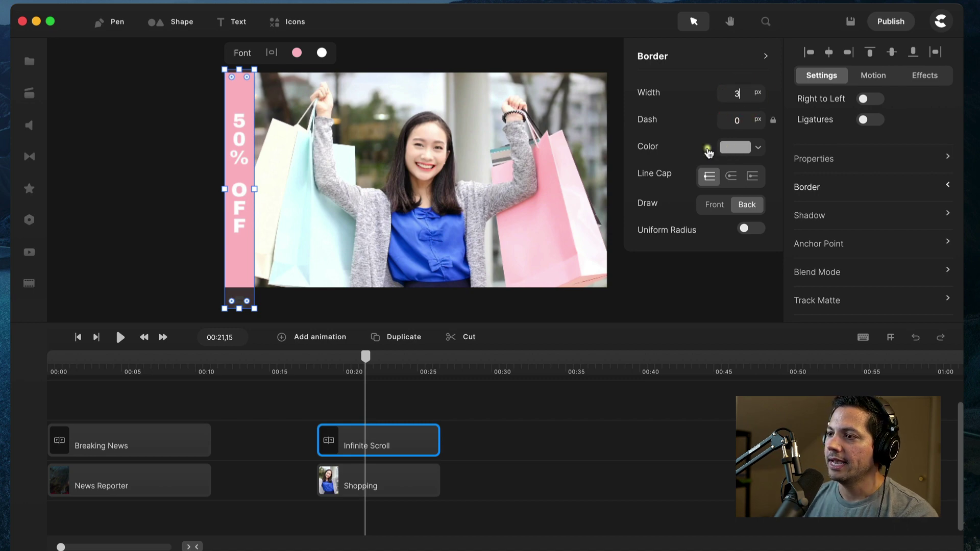
click(741, 147)
drag(744, 153, 612, 250)
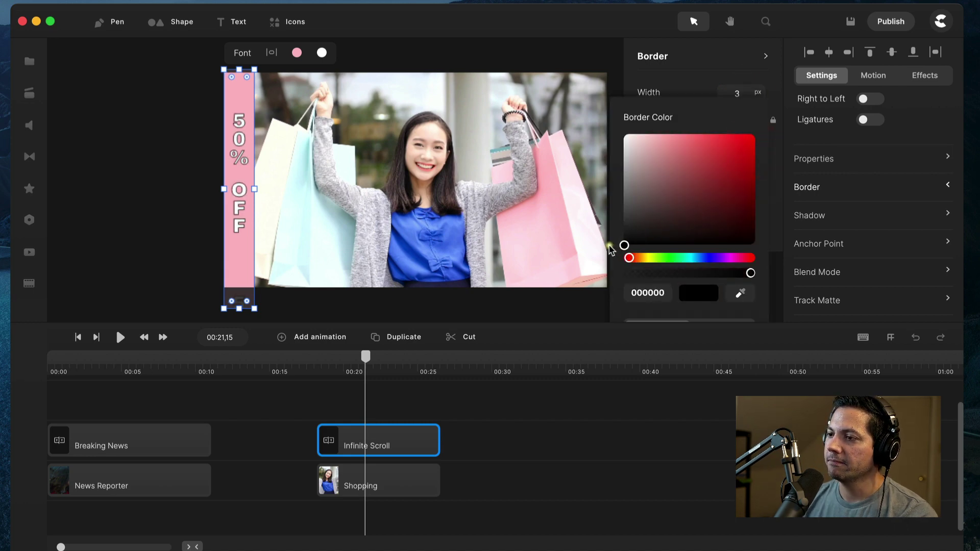
click(377, 407)
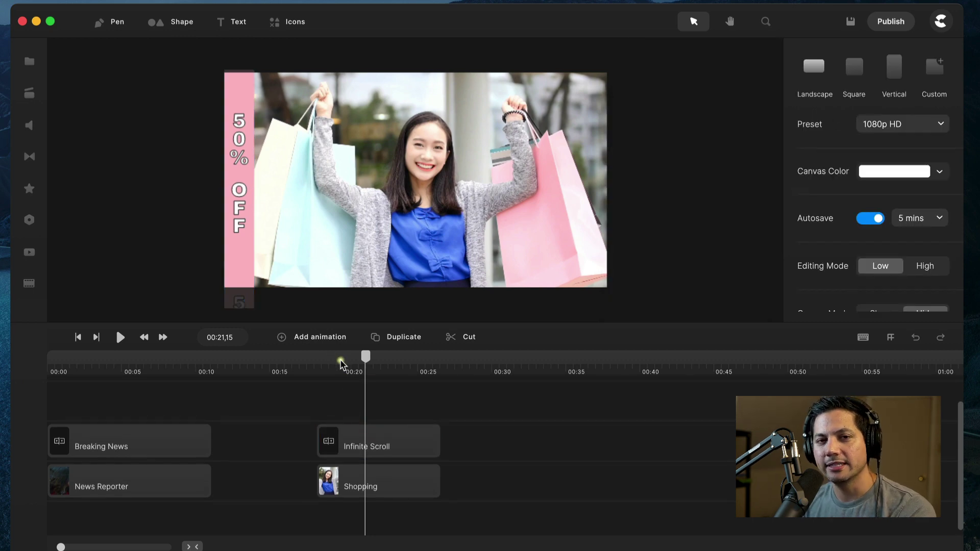
Play the bordered 50% OFF banner briefly from 00:18,24
drag(365, 361, 325, 373)
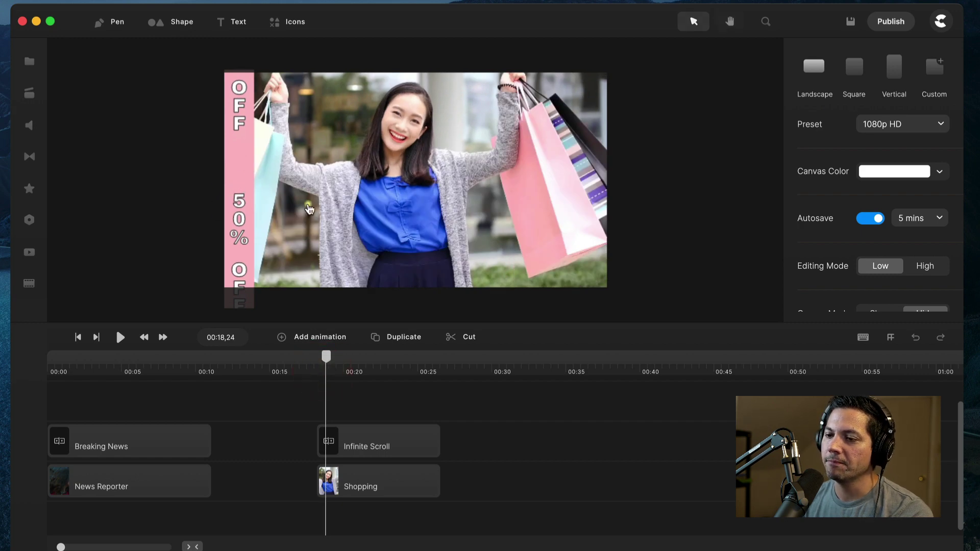
key(space)
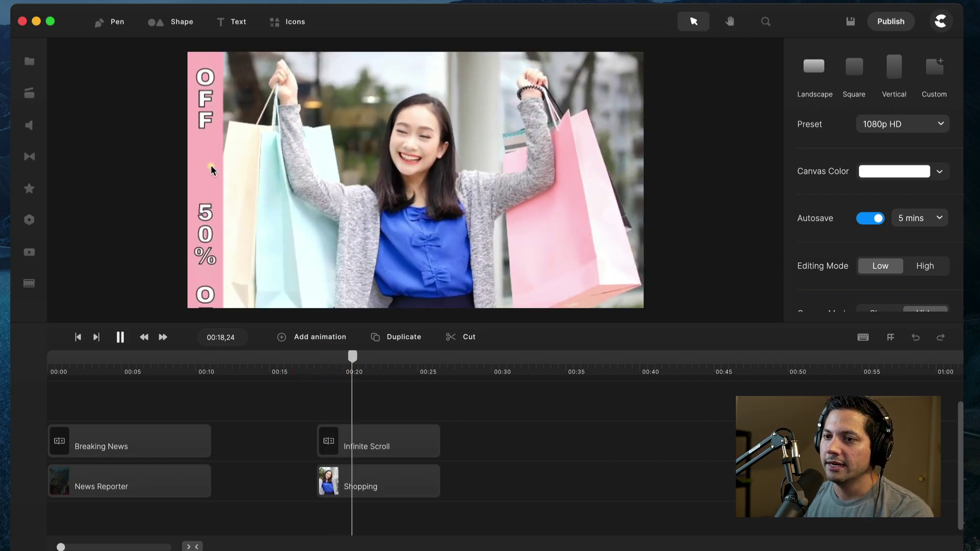
key(space)
Set the scroll speed of the 50% OFF banner to 7%
click(348, 441)
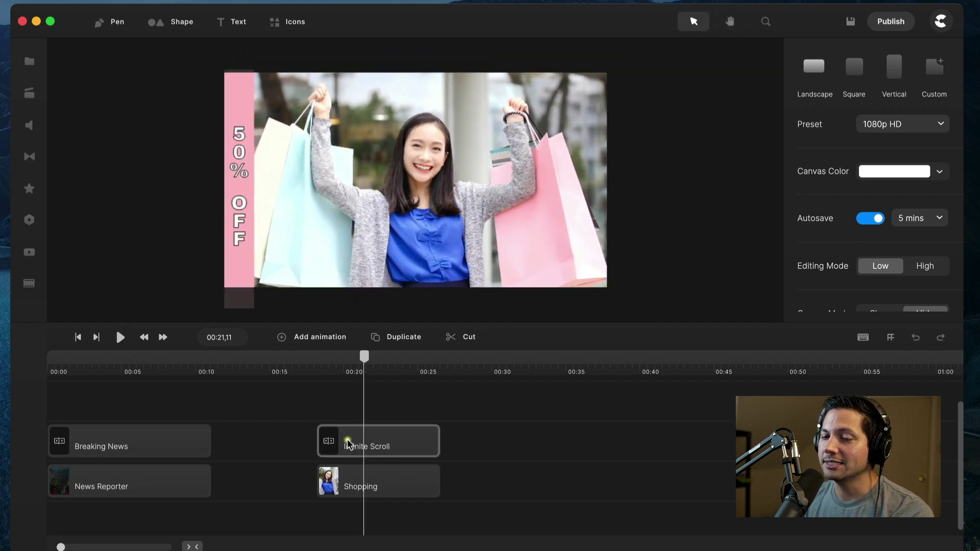
click(377, 441)
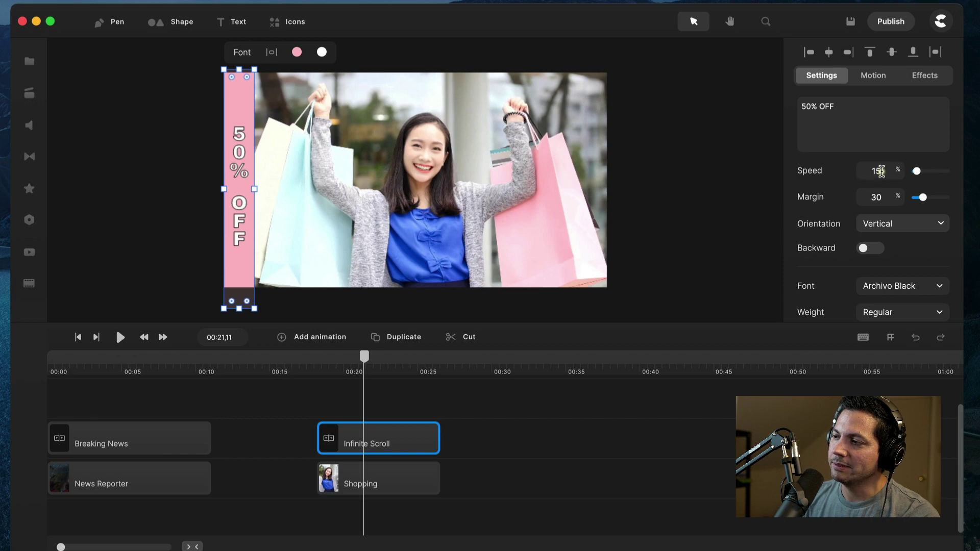
scroll(881, 171, down, 1)
double_click(879, 171)
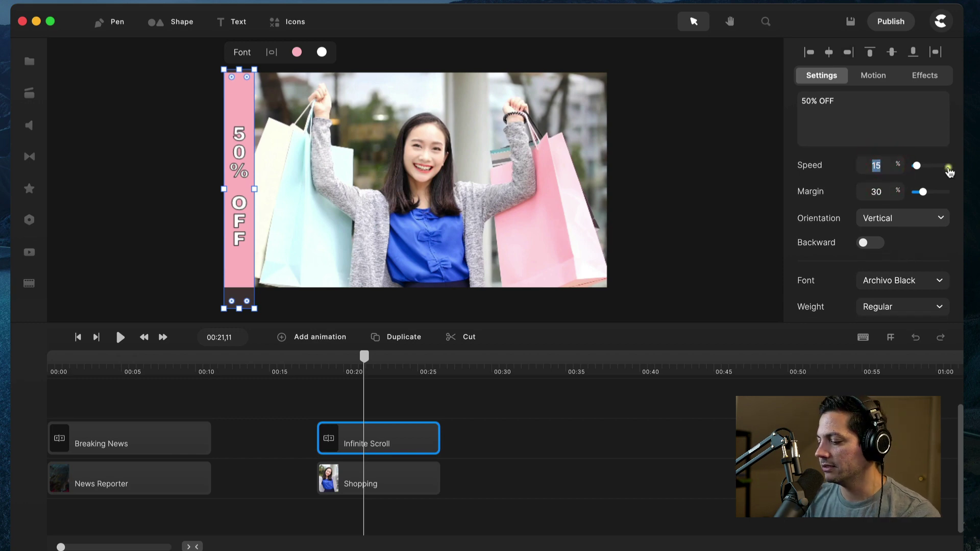
Play the slowed 50% OFF banner from 00:19,00 to about 22 seconds
click(340, 377)
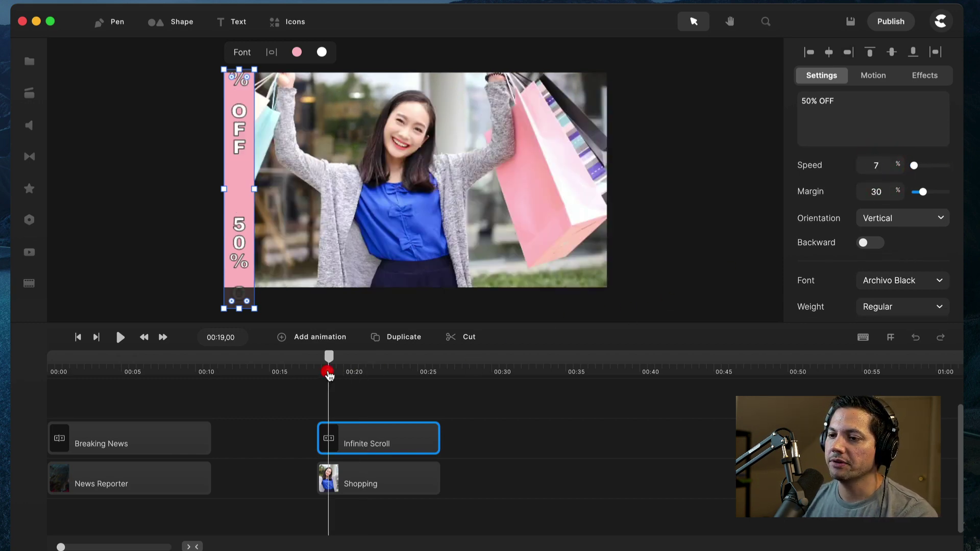
key(space)
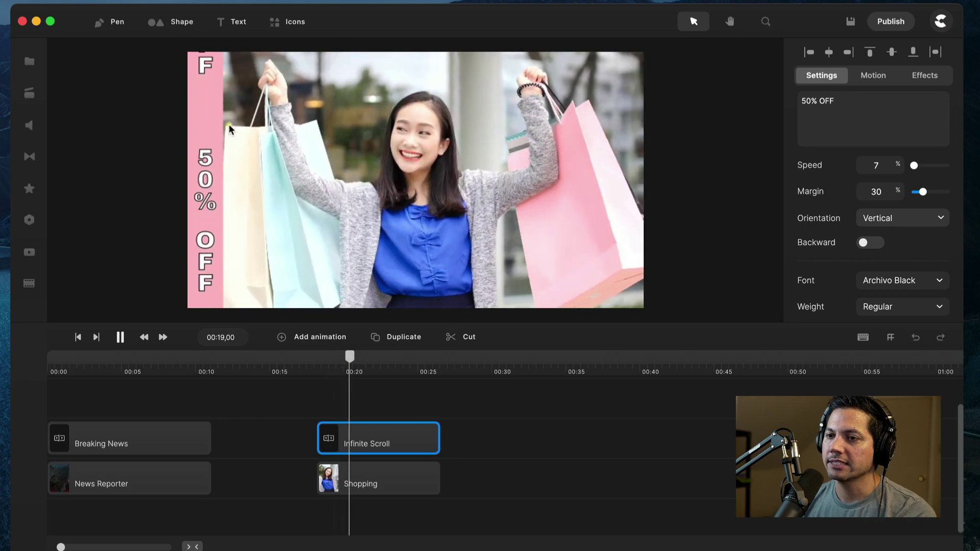
key(space)
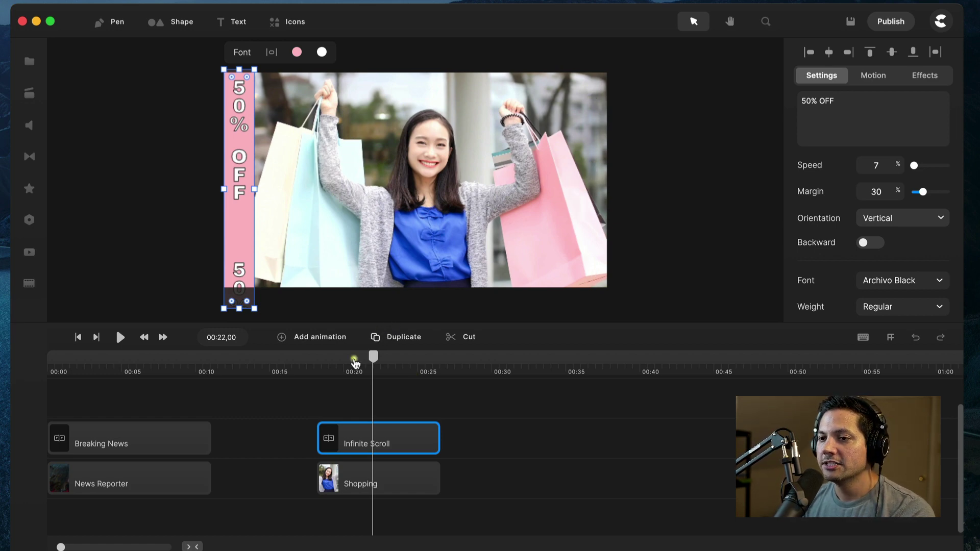
click(29, 220)
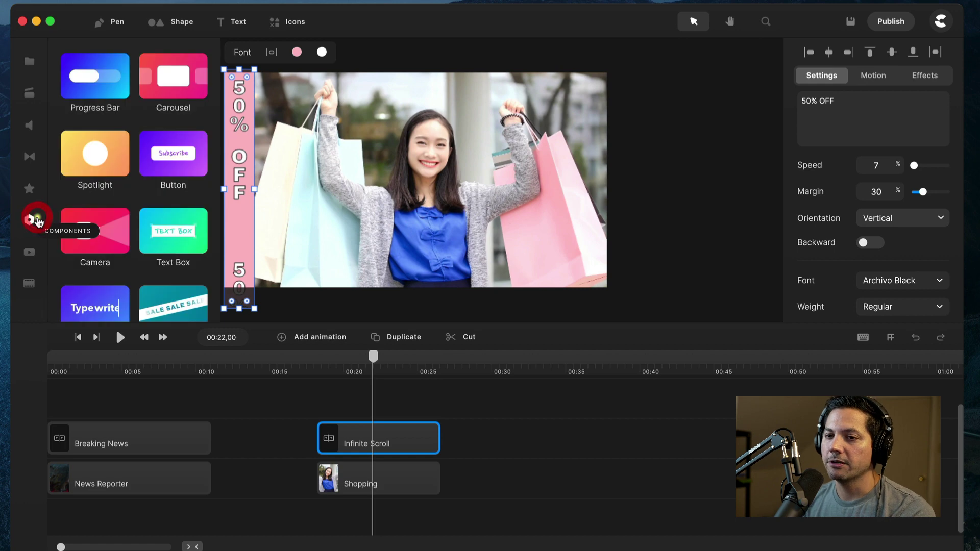
scroll(160, 228, down, 3)
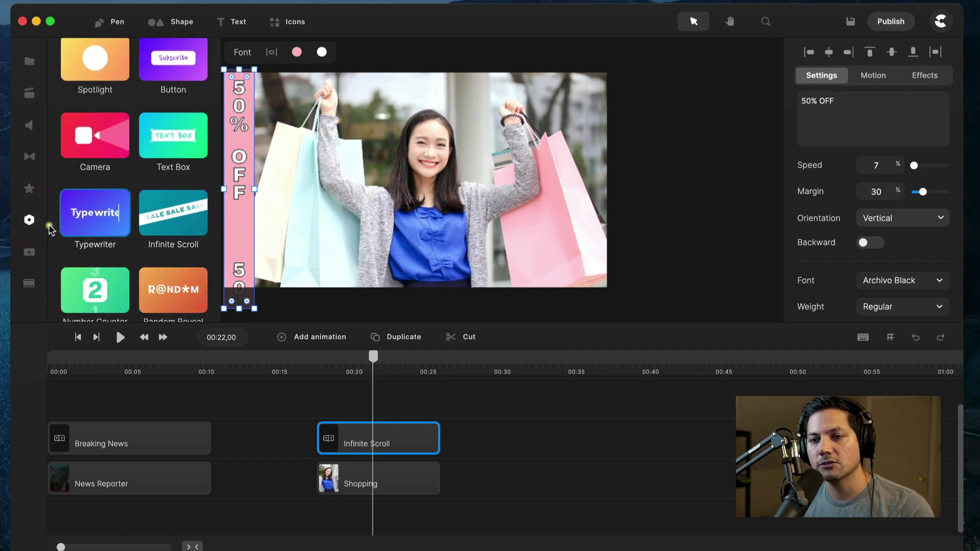
click(29, 221)
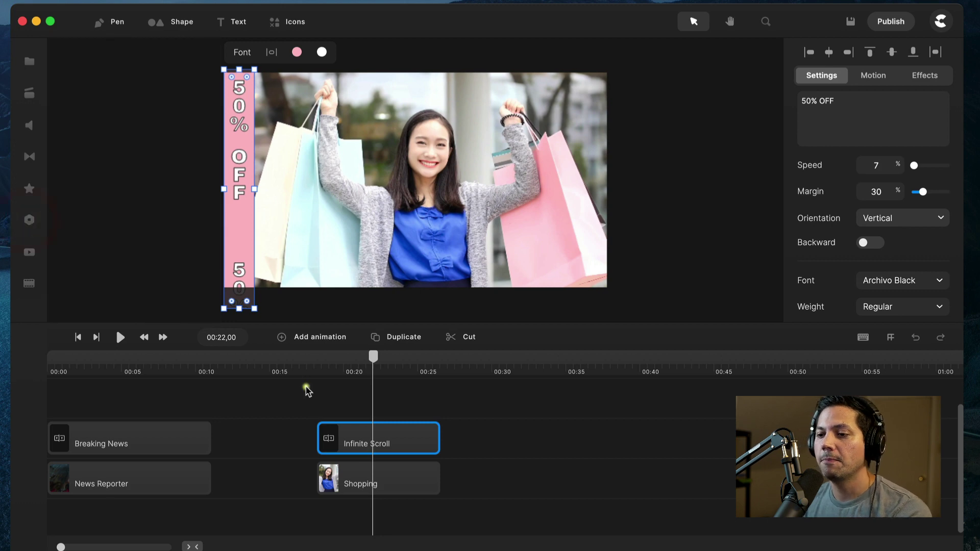
Duplicate the 50% OFF Infinite Scroll layer above the Shopping clip
right_click(364, 440)
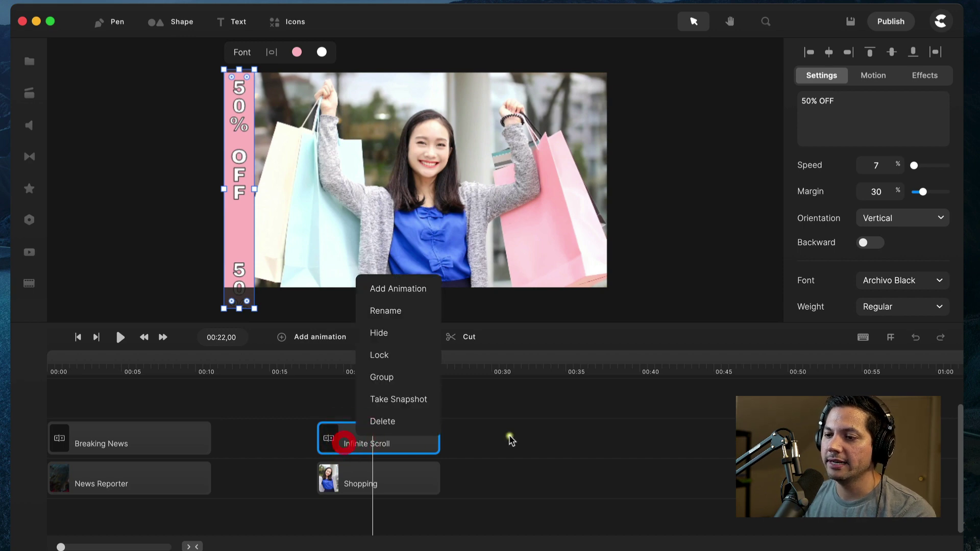
click(510, 439)
click(345, 439)
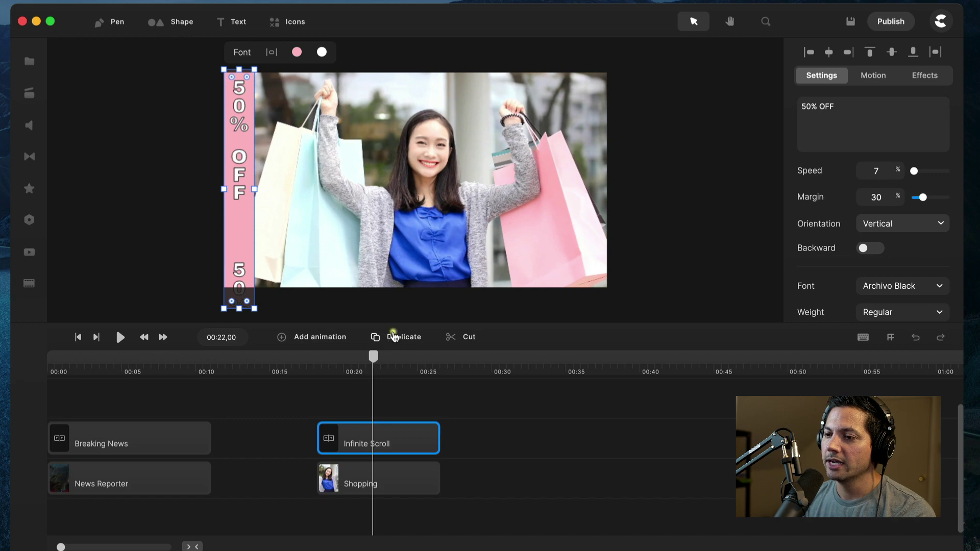
click(399, 337)
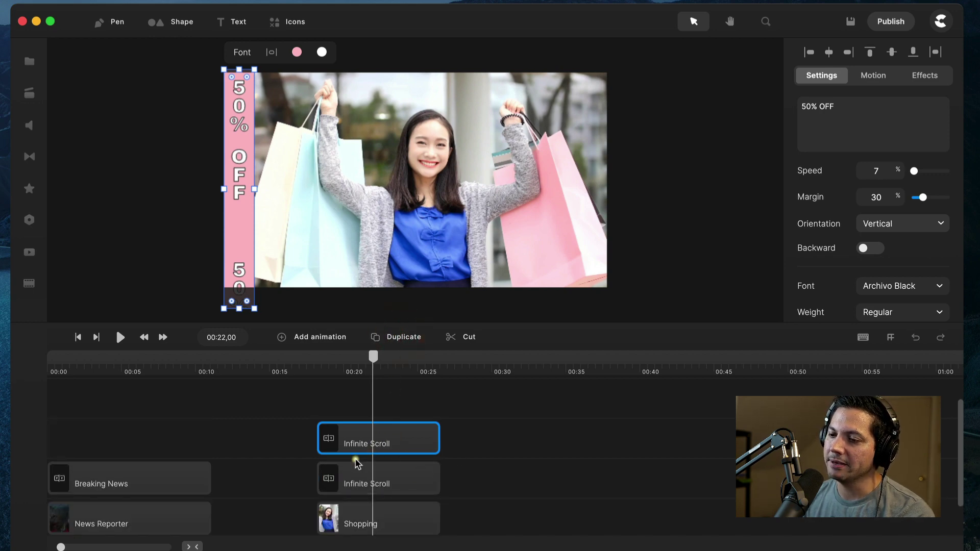
Move the duplicated 50% OFF banner to the right edge of the shopping video
click(396, 475)
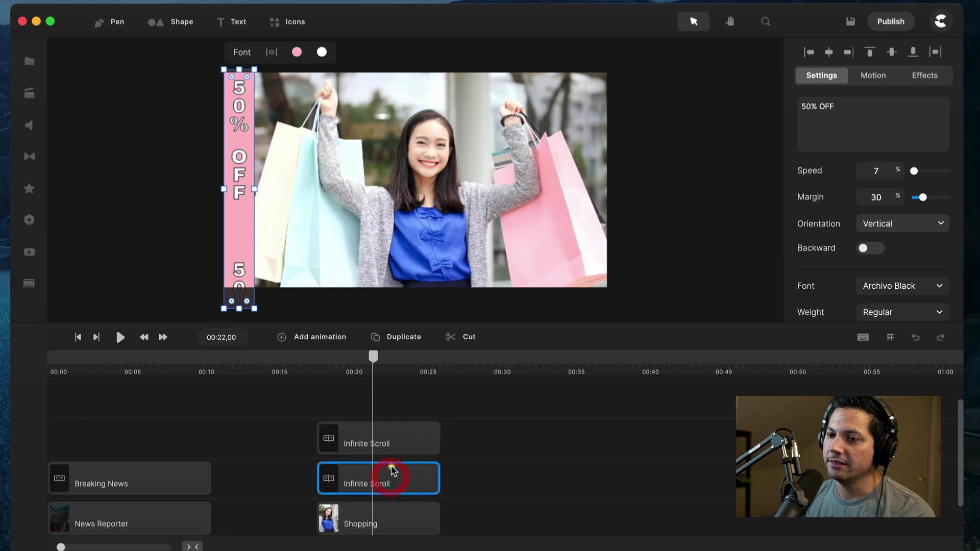
click(394, 440)
drag(245, 215, 587, 211)
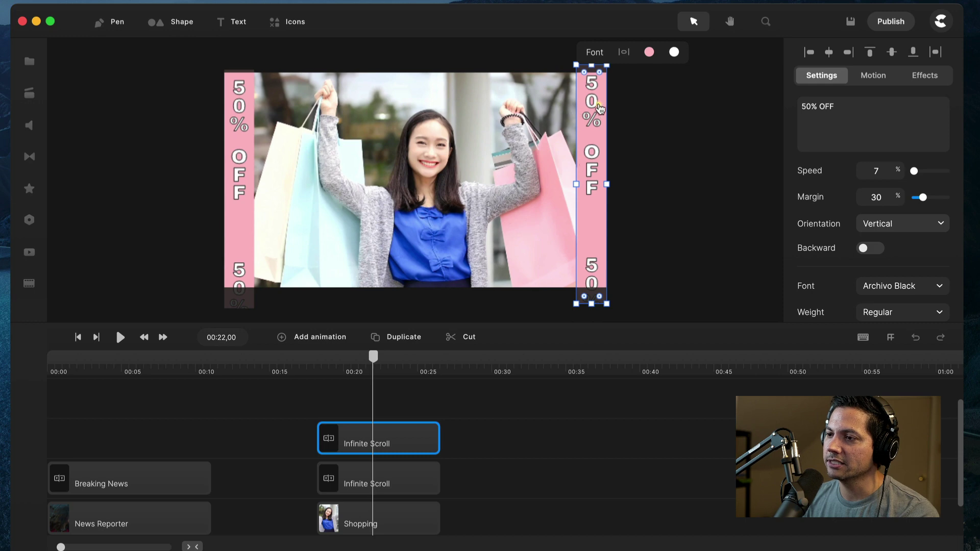
Rename the Infinite Scroll layer of the left-hand banner to "50% Off"
click(399, 485)
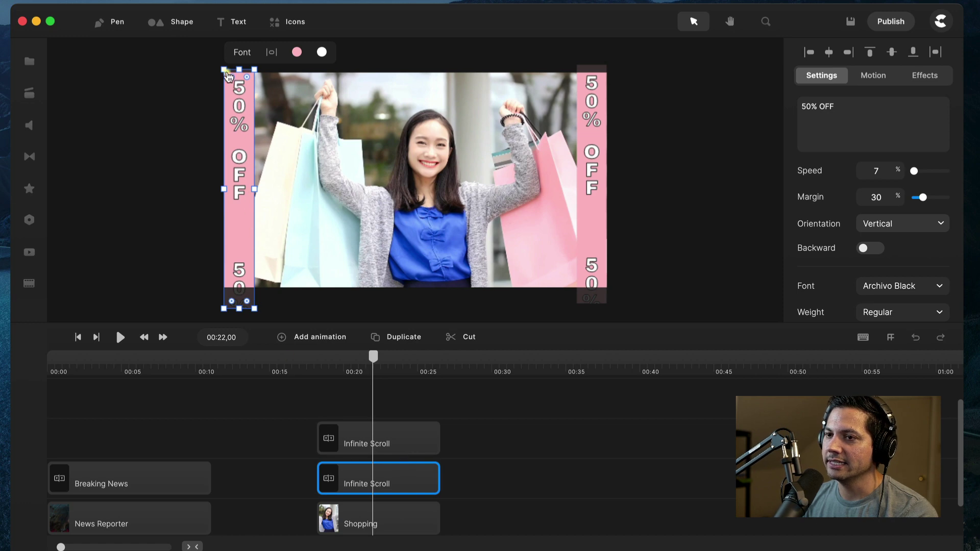
right_click(389, 490)
click(416, 359)
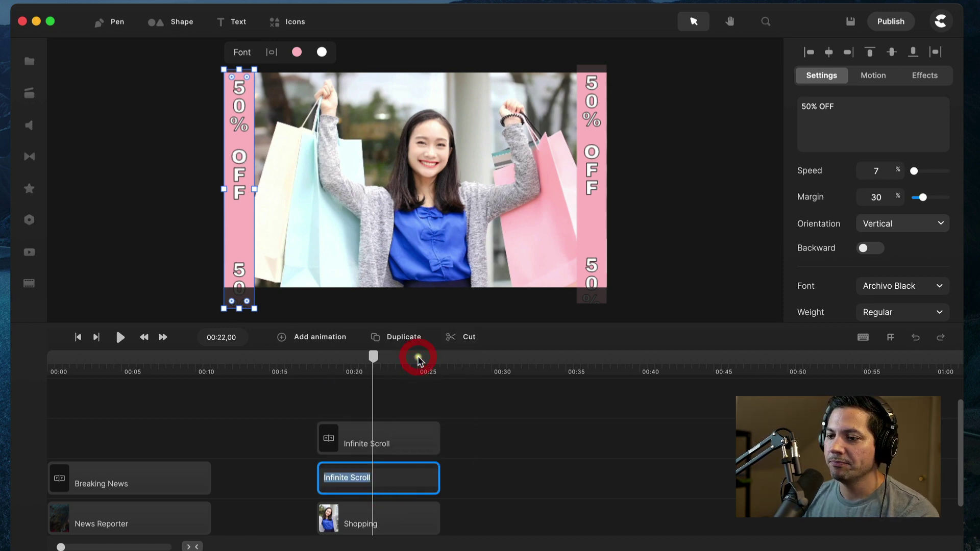
text(50)
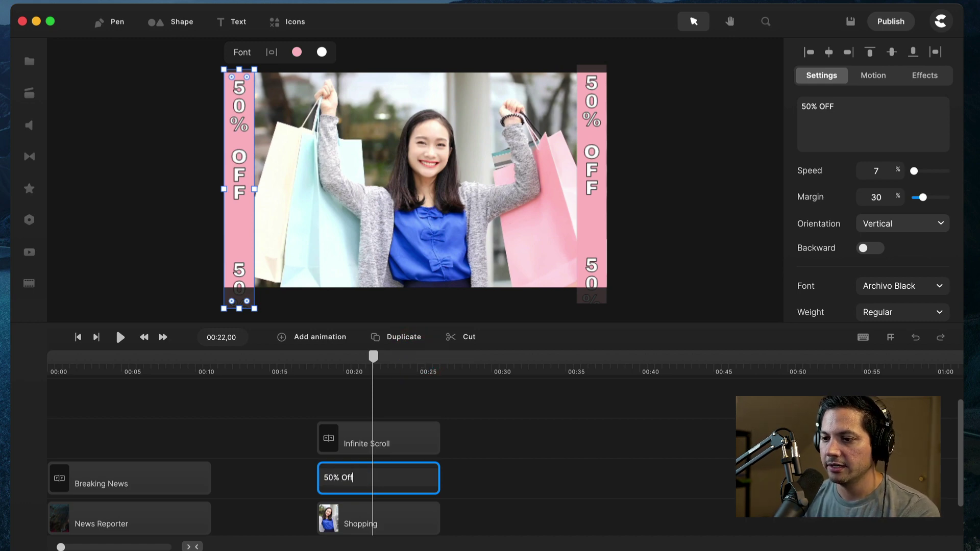
key(Return)
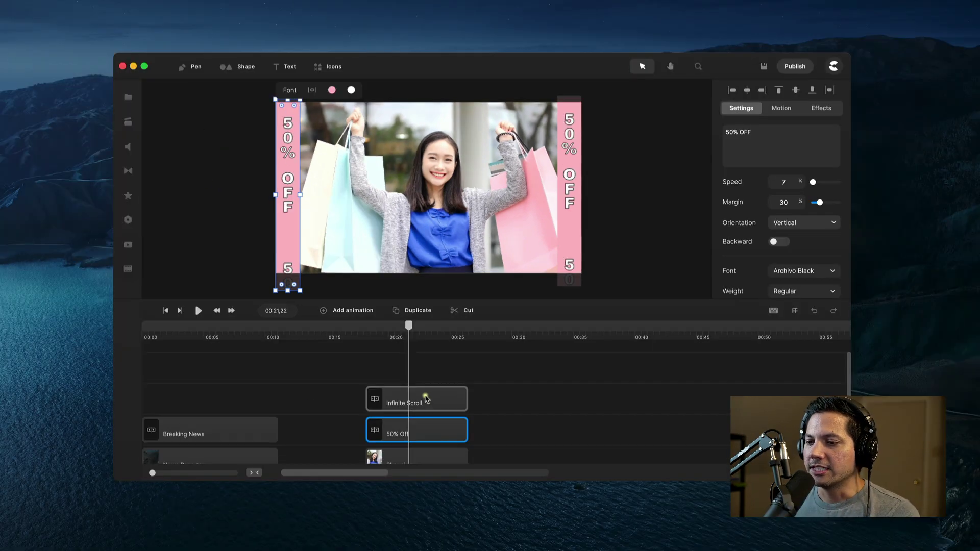
Rename the Infinite Scroll layer of the right-hand banner to "Shop Now"
click(412, 439)
right_click(432, 405)
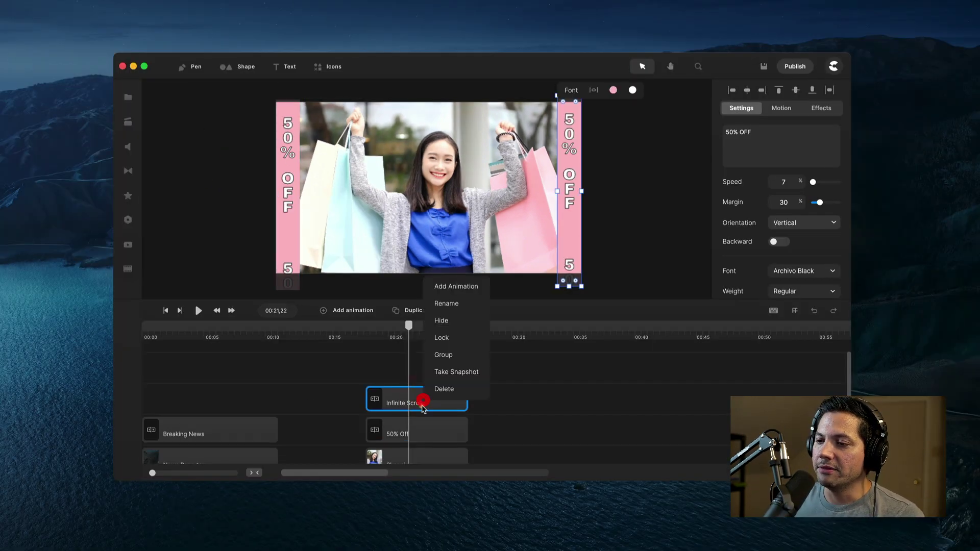
click(455, 304)
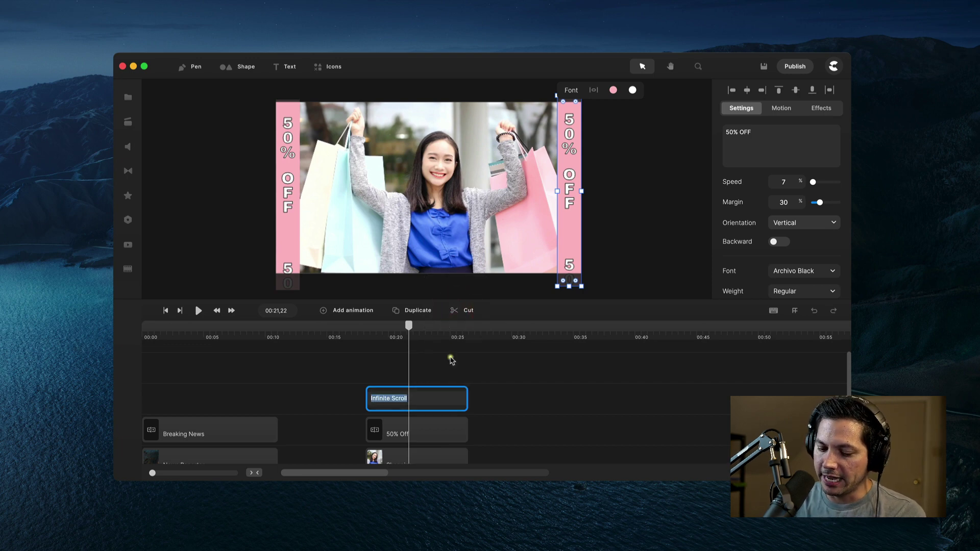
text(Shop Now)
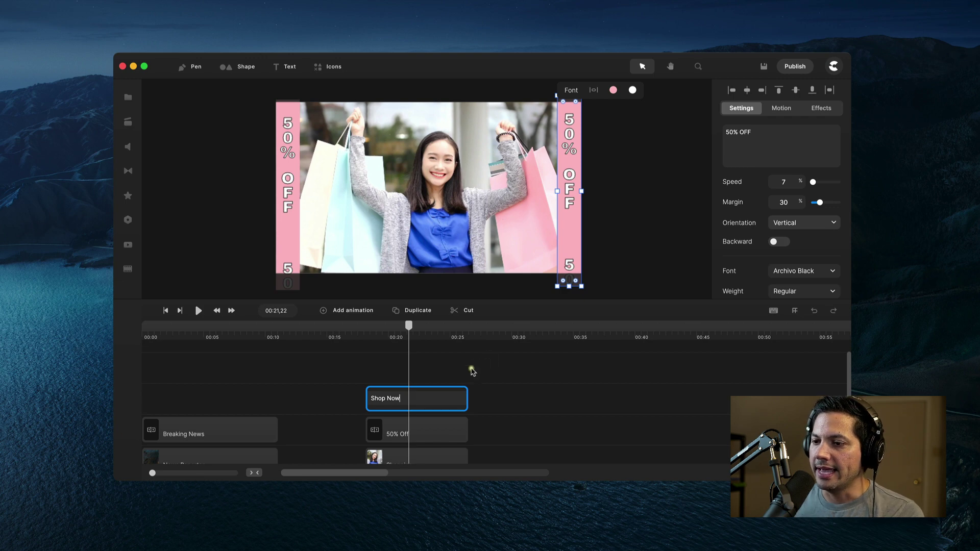
click(471, 371)
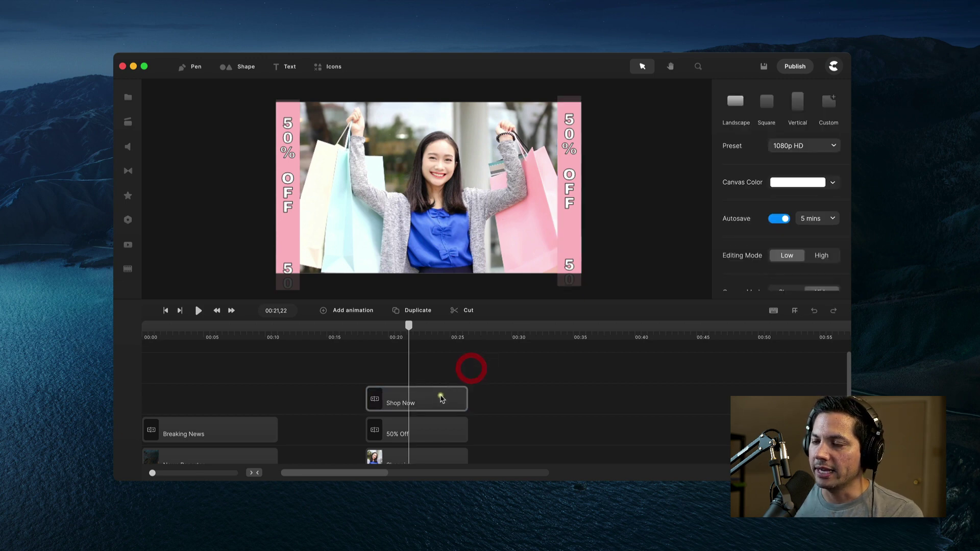
Play both vertical banners from 00:19,23 to about 22 seconds
click(427, 396)
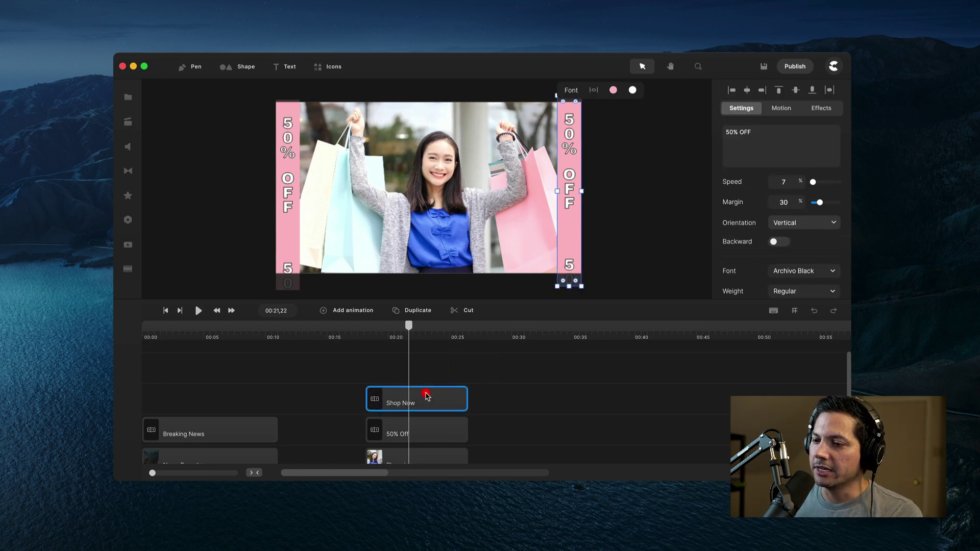
drag(408, 329, 385, 327)
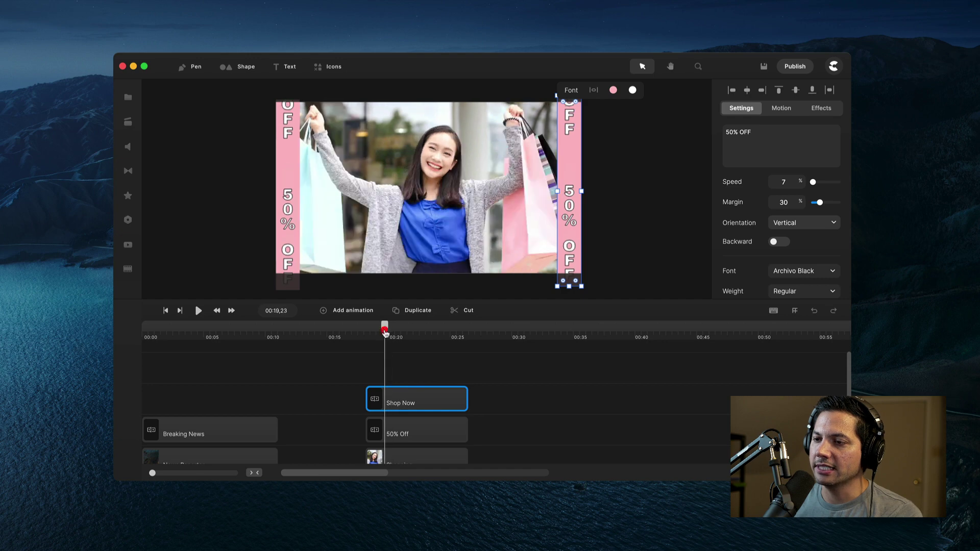
key(space)
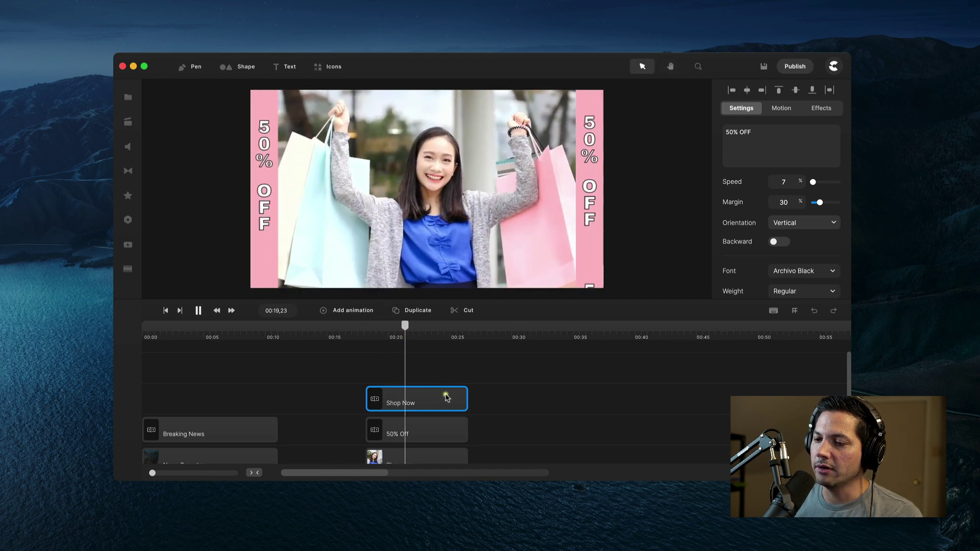
click(401, 407)
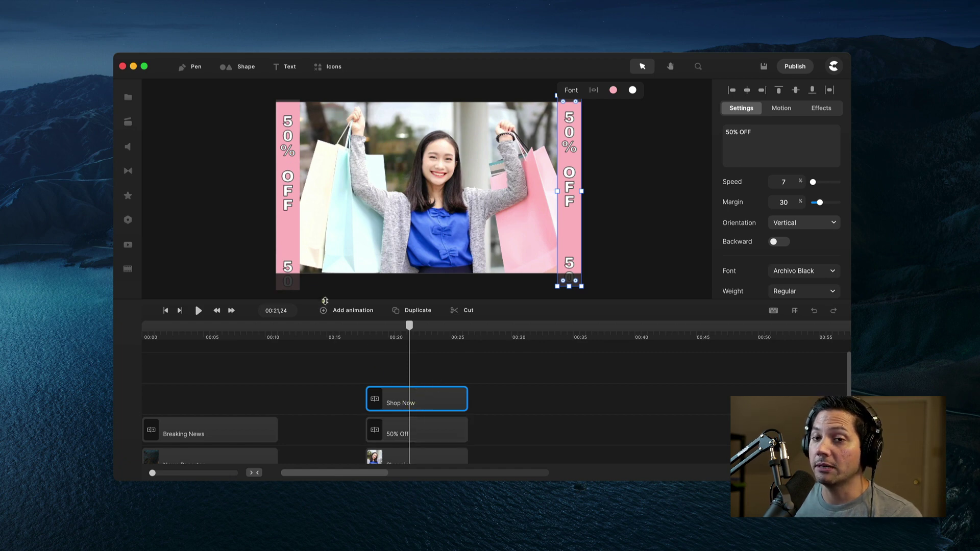
Replace the text of the Shop Now banner with "SHOP NOW"
click(421, 429)
click(413, 399)
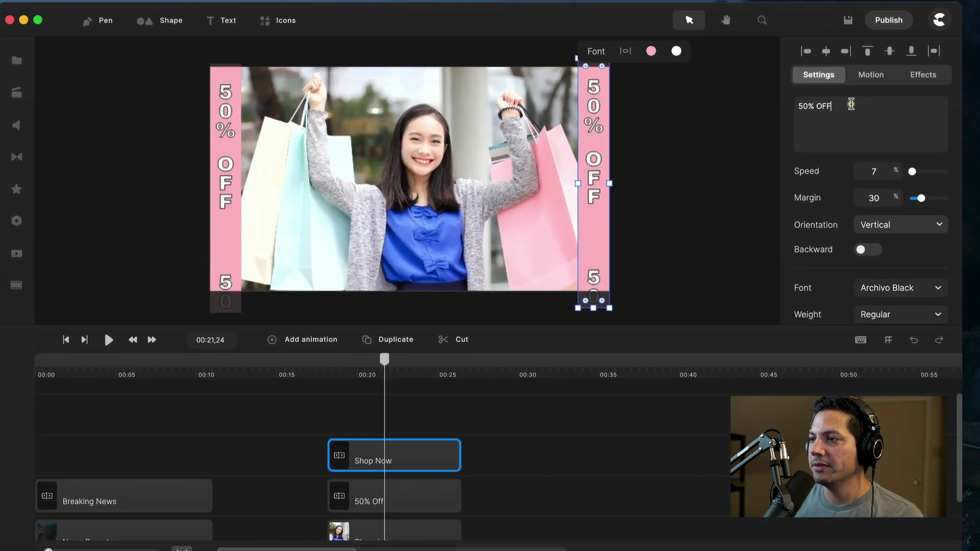
triple_click(717, 132)
key(BackSpace)
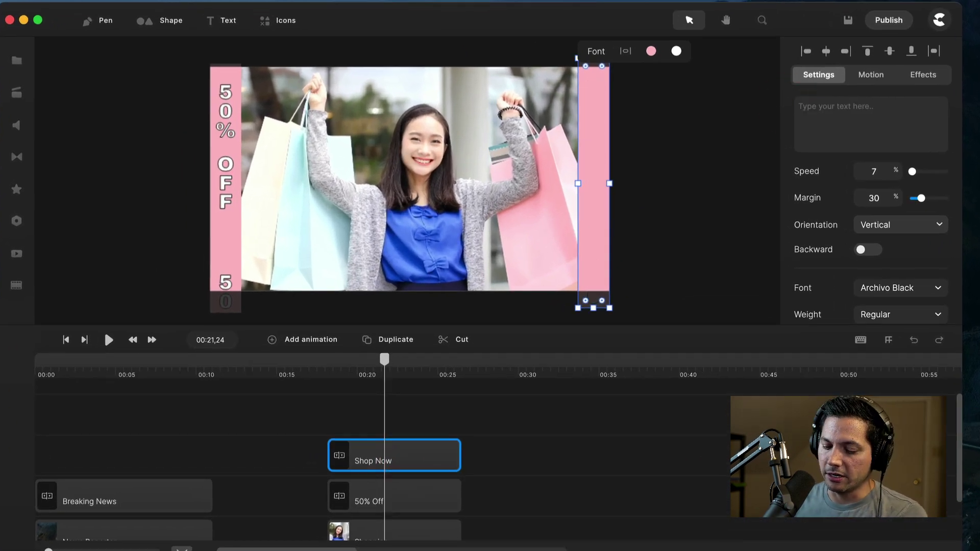
text(SHOP NOW)
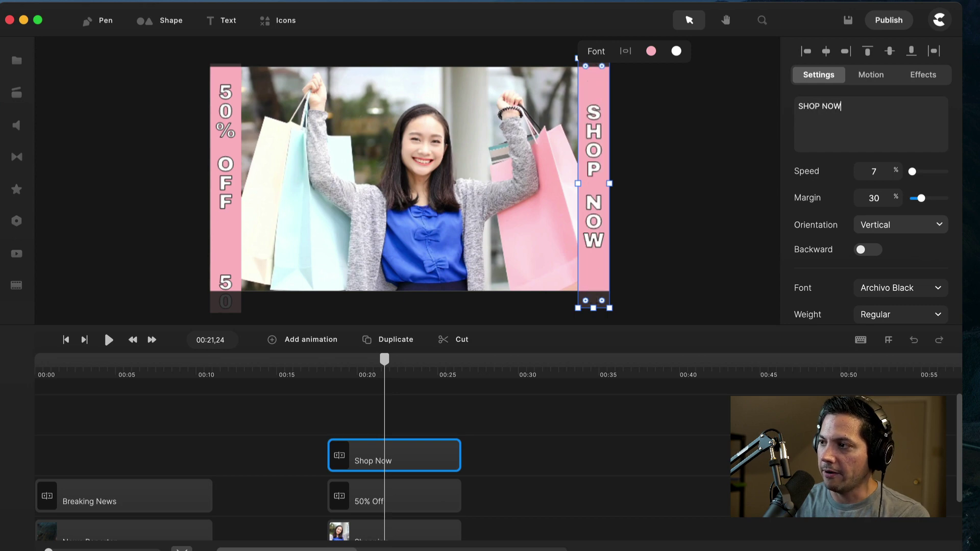
Play the 50% OFF and SHOP NOW banners from 00:19,13 to about 23 seconds
drag(367, 373, 342, 371)
key(space)
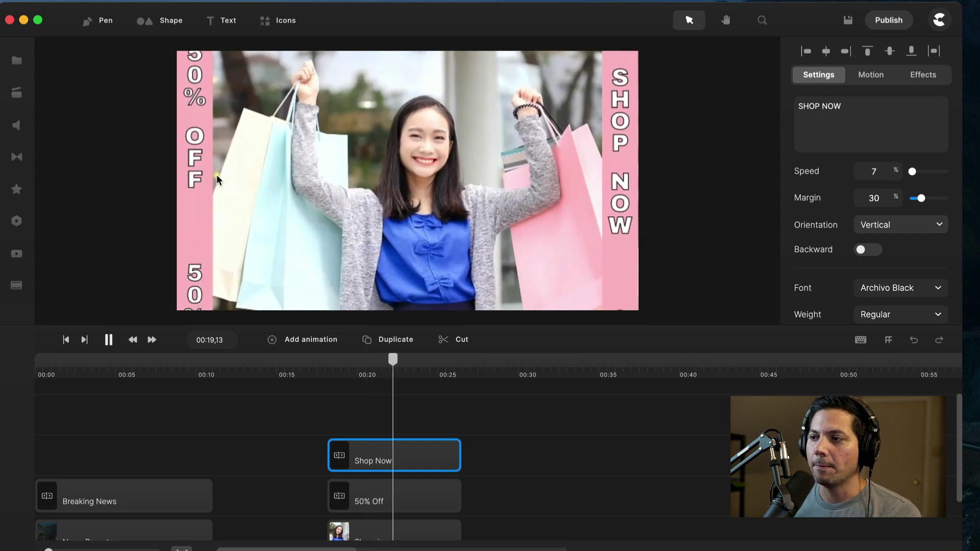
key(space)
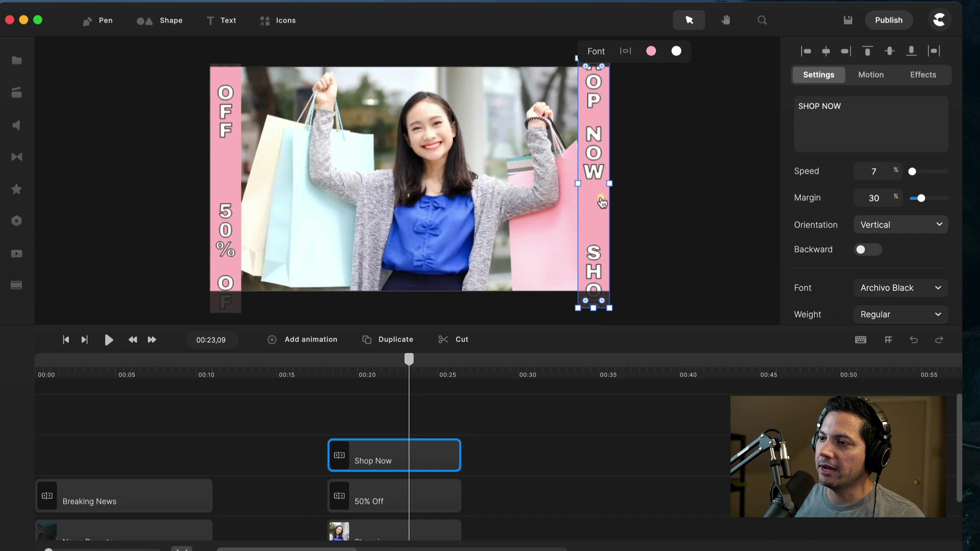
Sample the light blue shopping bag as the Shop Now banner's background color and deepen it to d4fcfc
click(372, 459)
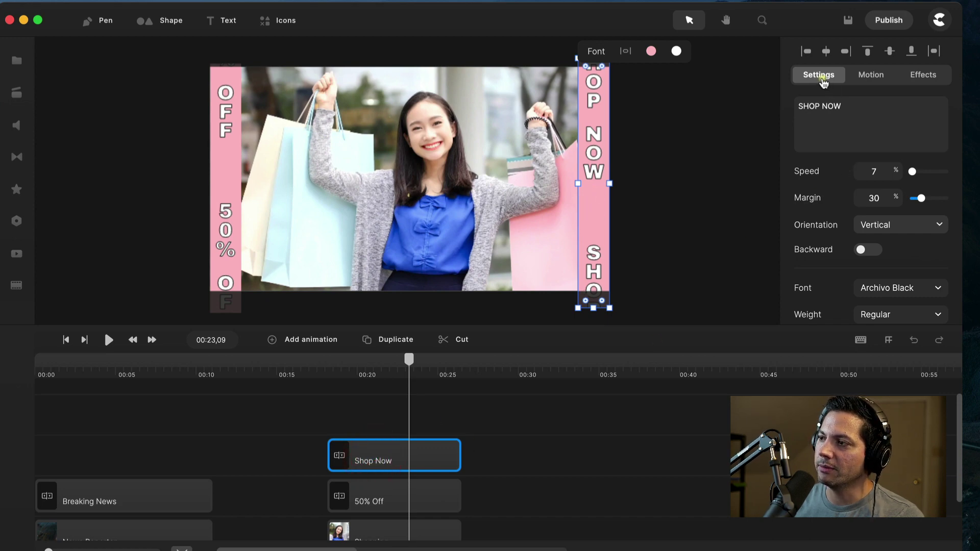
scroll(822, 212, down, 5)
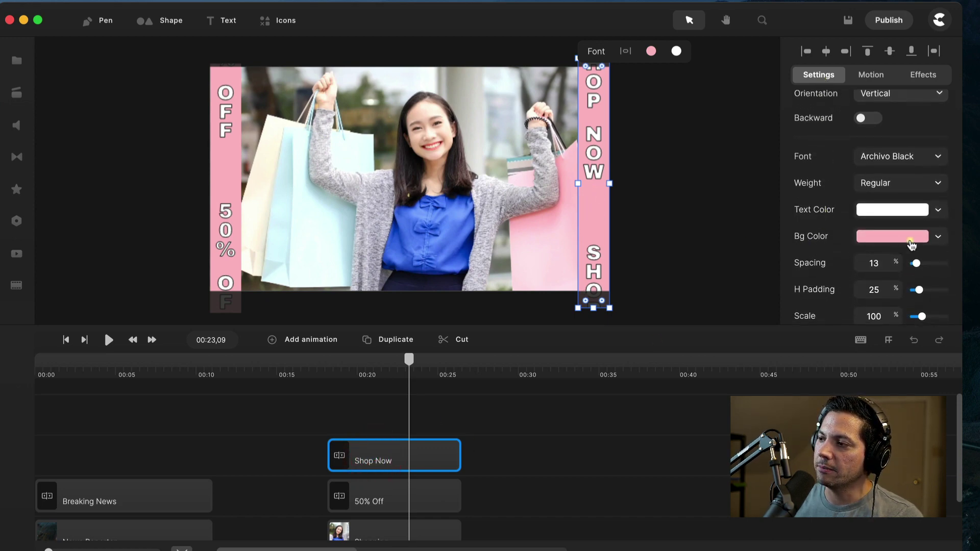
click(937, 238)
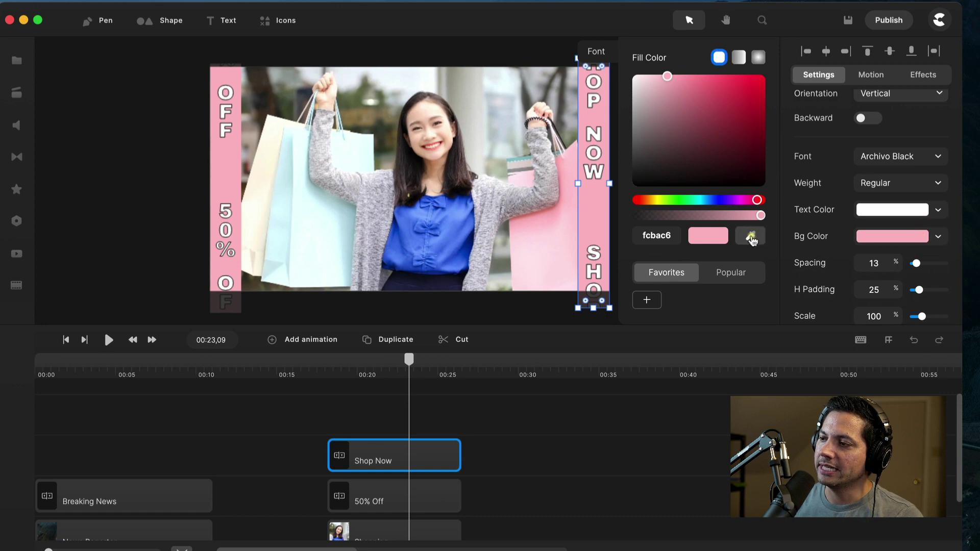
click(750, 236)
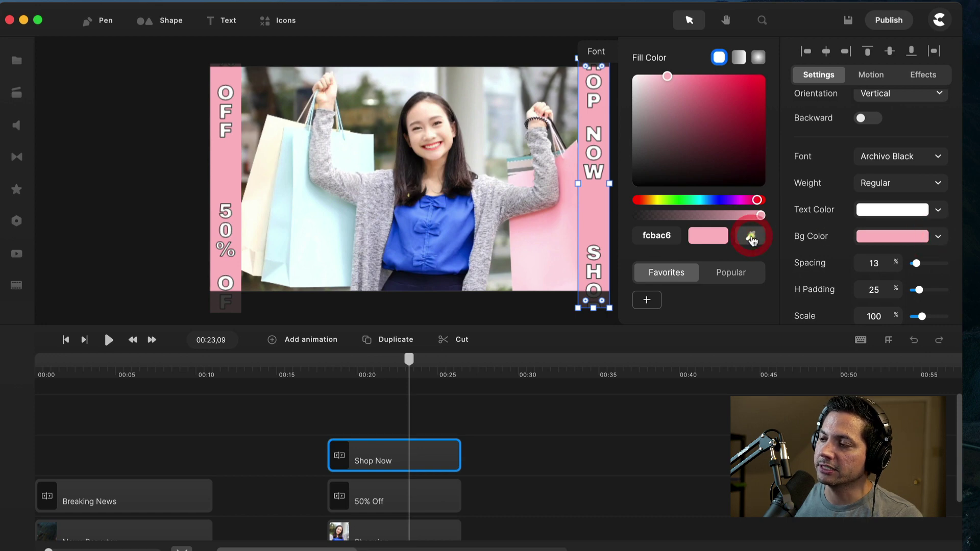
click(305, 230)
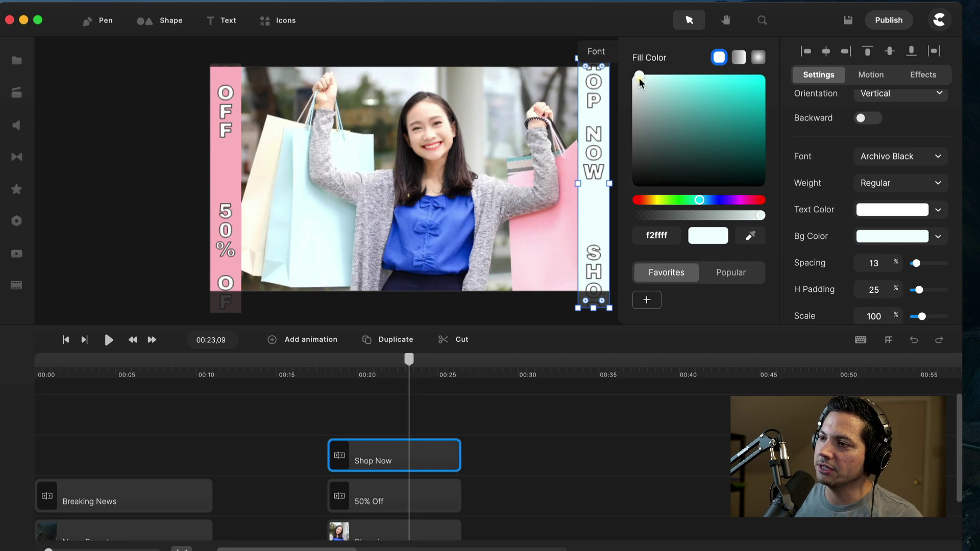
drag(638, 75, 649, 77)
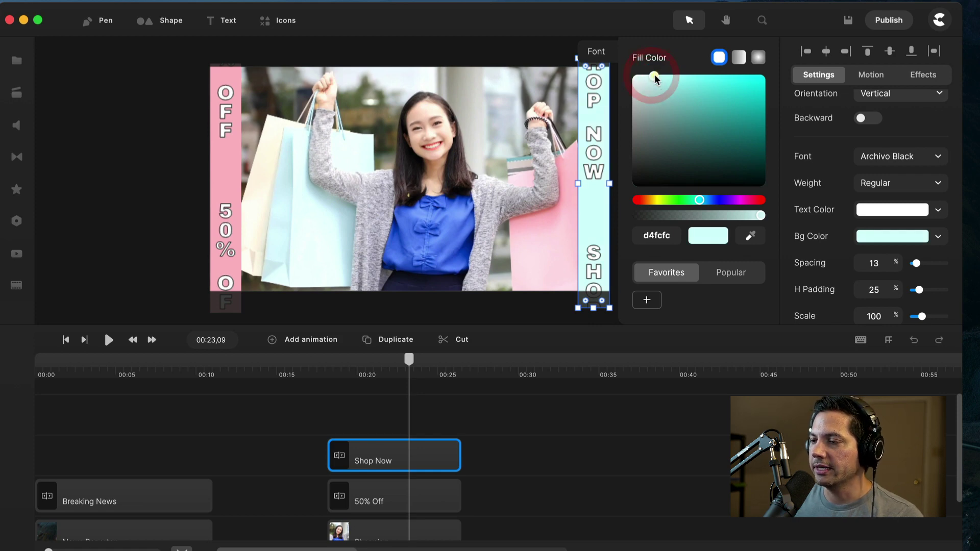
click(550, 423)
Play the shopping clip with its pink and light blue banners from 00:18,22 to about 25 seconds
drag(344, 369, 332, 364)
key(space)
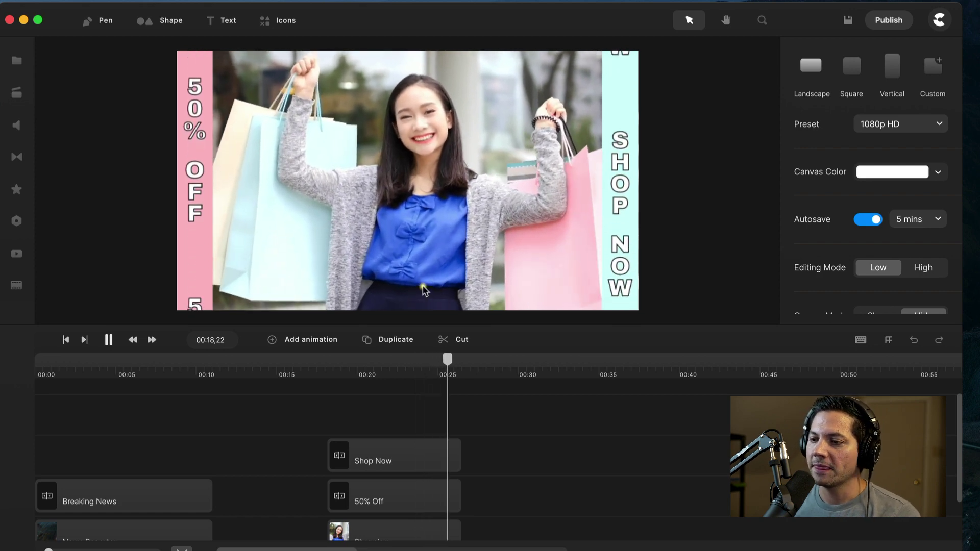
key(space)
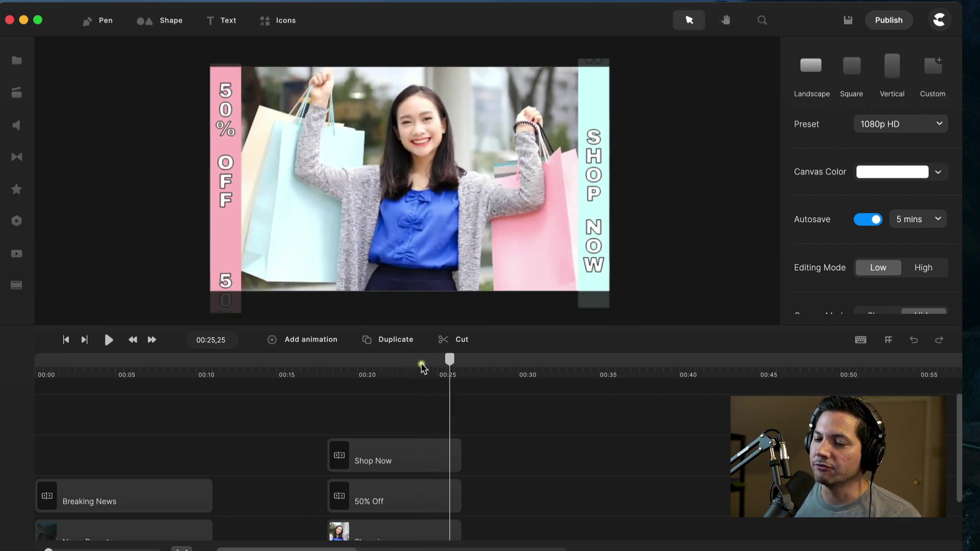
Play the Breaking News section from 00:00,07 to about 9 seconds and show the shopping banners at 00:21,25
drag(449, 360, 37, 364)
click(108, 340)
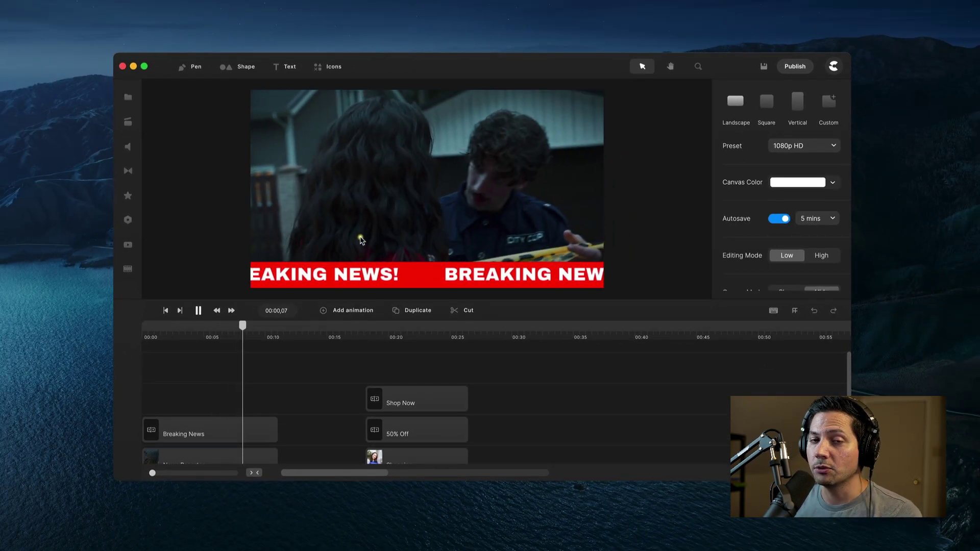
key(space)
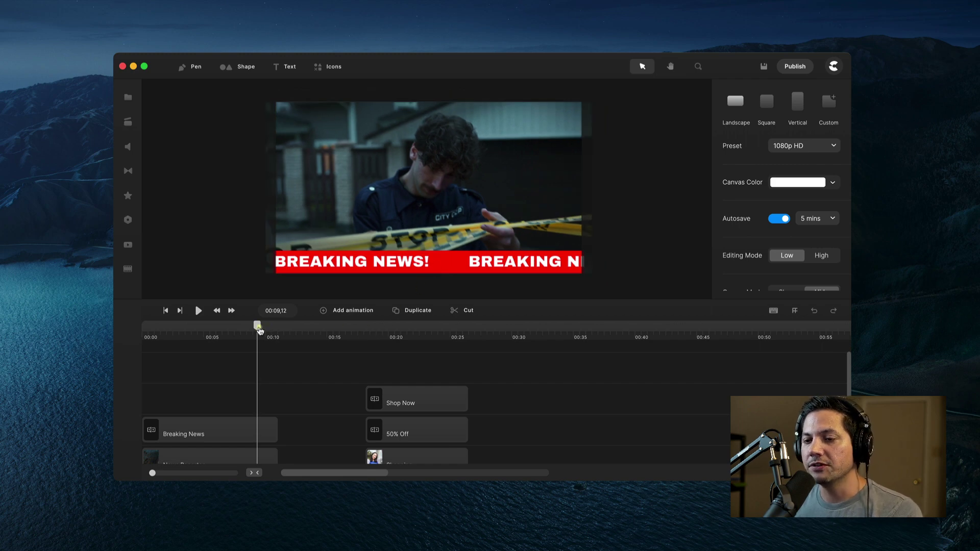
drag(257, 330, 413, 329)
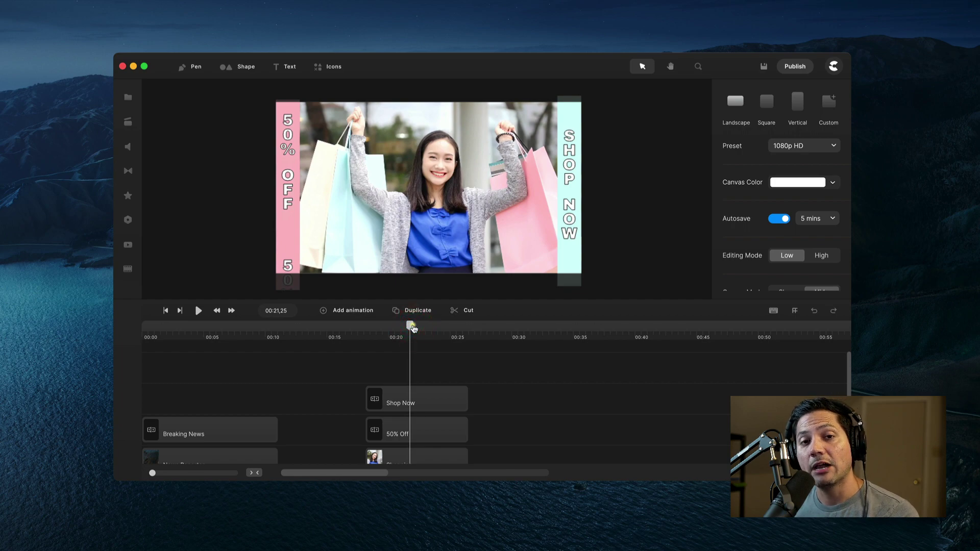